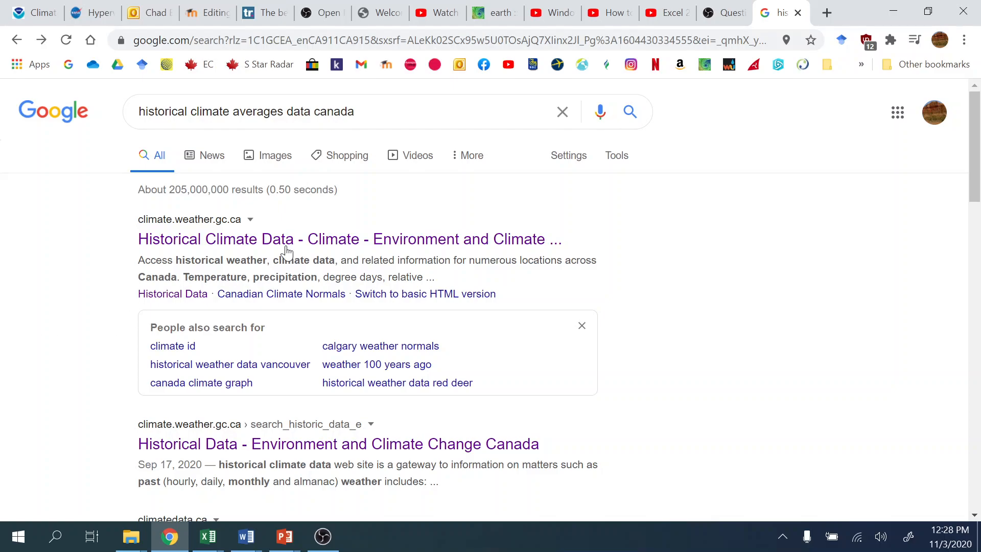
{"action": "left_click", "coordinate": [399, 122]}
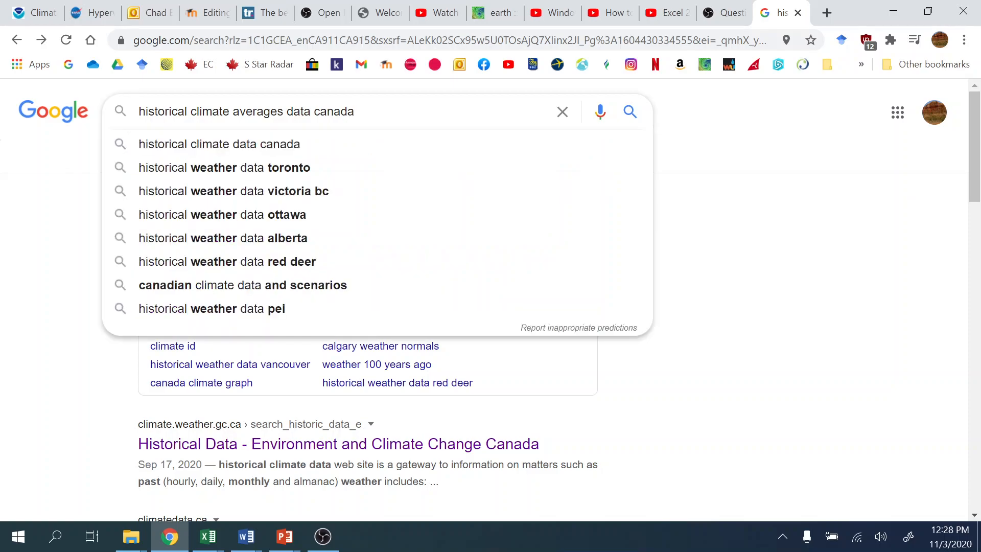
{"action": "left_click_drag", "start_coordinate": [139, 112], "coordinate": [355, 112]}
{"action": "left_click", "coordinate": [354, 111]}
{"action": "left_click", "coordinate": [65, 202]}
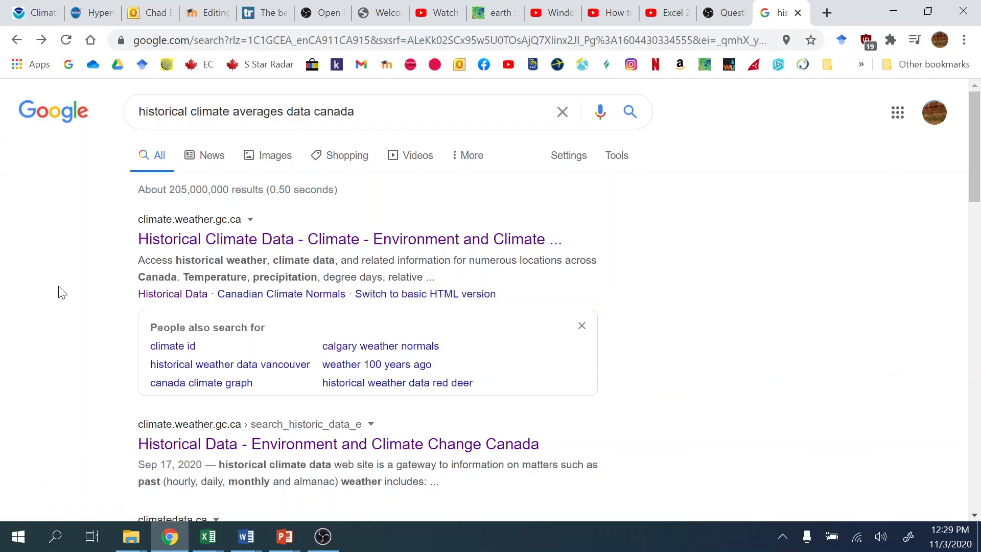
Open the climate.weather.gc.ca Historical Climate Data site from the search results and go to its Canadian Climate Normals page
{"action": "left_click", "coordinate": [193, 247]}
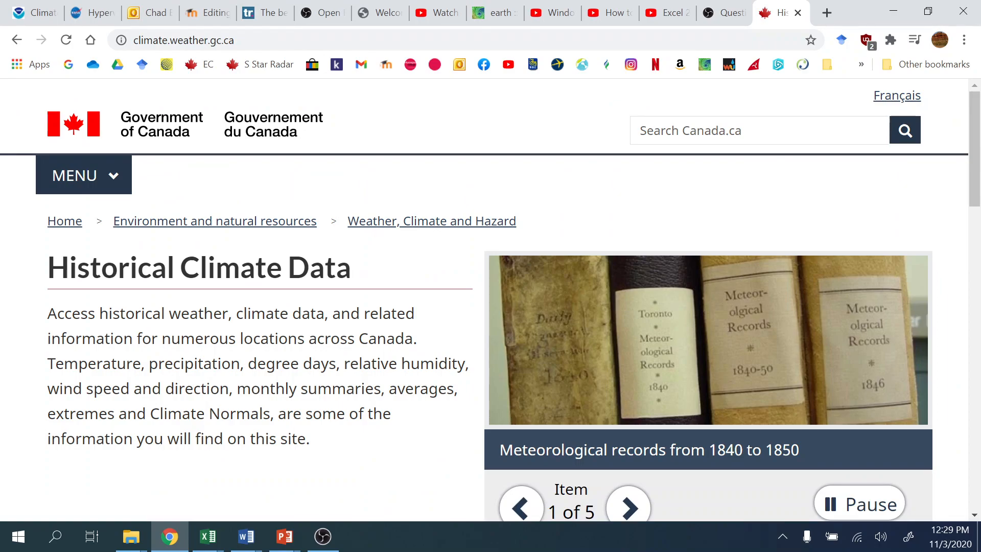
{"action": "scroll", "coordinate": [324, 351], "scroll_direction": "down", "scroll_amount": 2}
{"action": "scroll", "coordinate": [324, 351], "scroll_direction": "up", "scroll_amount": 2}
{"action": "scroll", "coordinate": [324, 351], "scroll_direction": "down", "scroll_amount": 5}
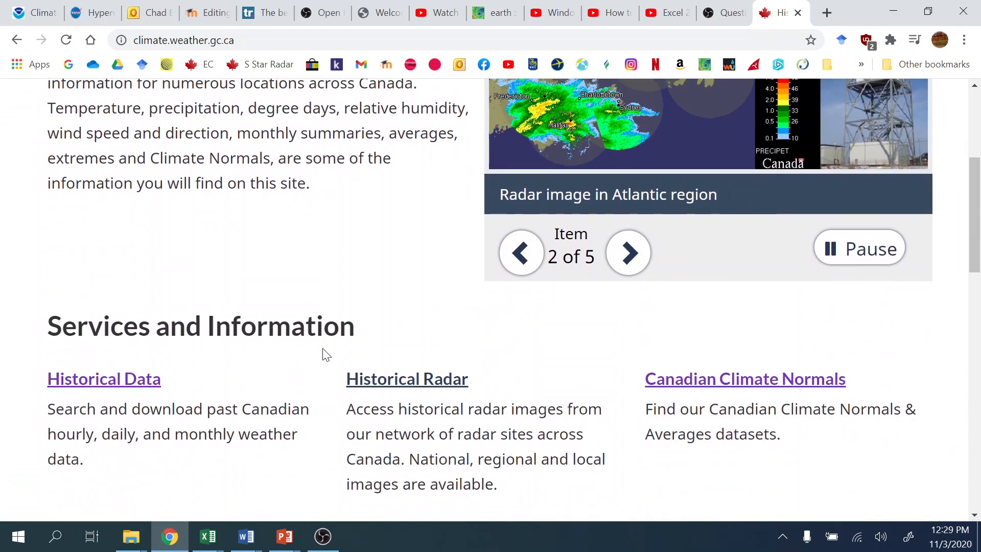
{"action": "scroll", "coordinate": [325, 354], "scroll_direction": "down", "scroll_amount": 4}
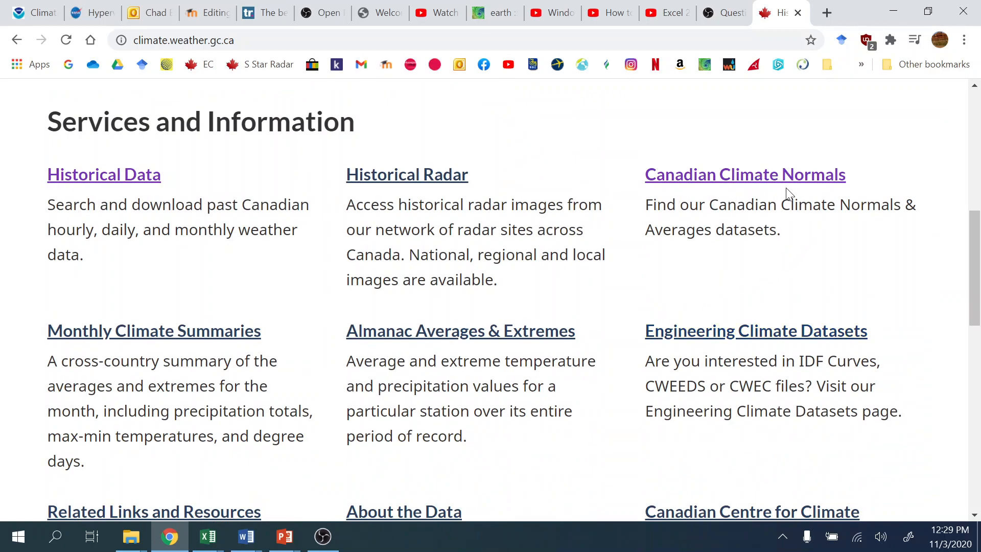
{"action": "left_click", "coordinate": [762, 178]}
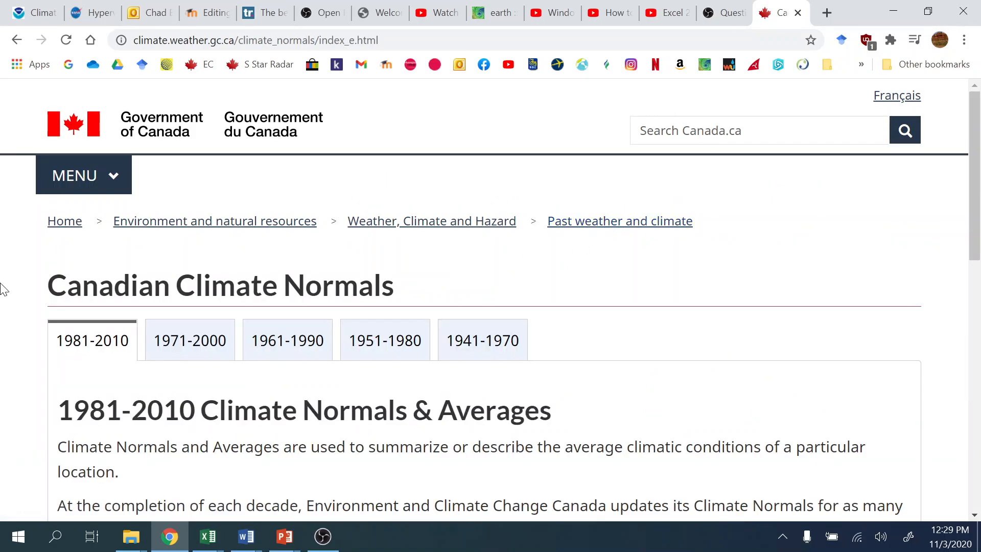
Look at the 1971-2000 climate normals period and return to the 1981-2010 period
{"action": "scroll", "coordinate": [3, 289], "scroll_direction": "down", "scroll_amount": 2}
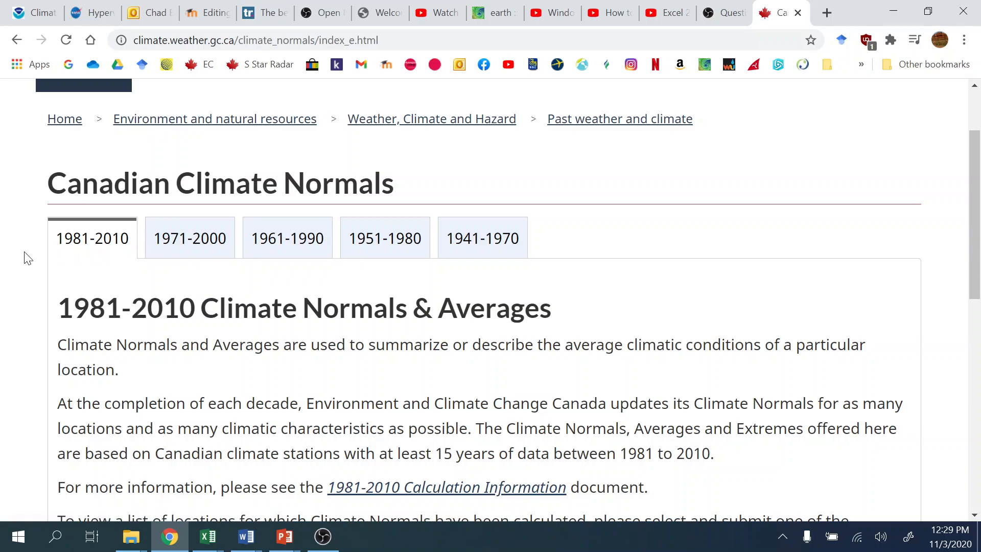
{"action": "left_click", "coordinate": [188, 235]}
{"action": "left_click", "coordinate": [99, 241]}
{"action": "scroll", "coordinate": [3, 251], "scroll_direction": "up", "scroll_amount": 1}
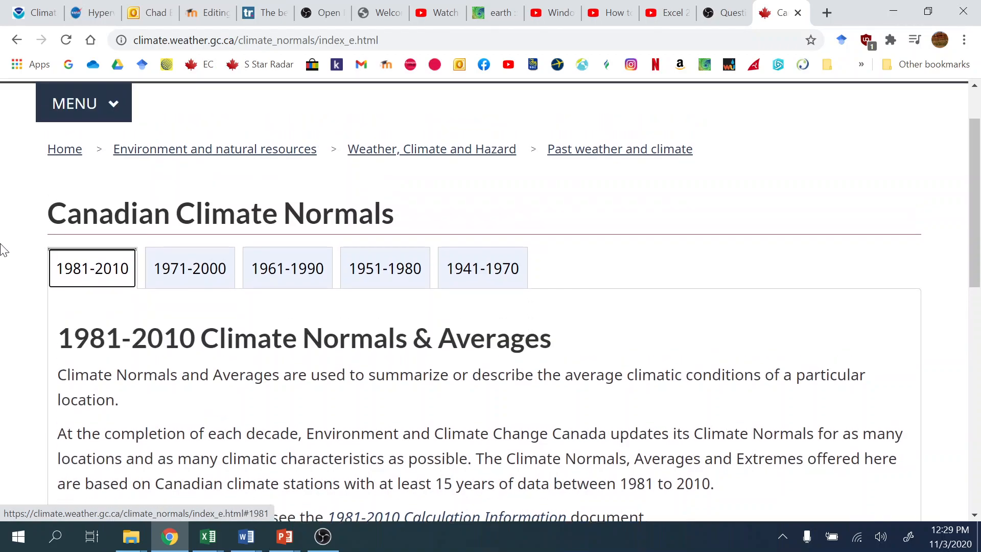
Search the 1981-2010 climate normals by station name for Medicine Hat
{"action": "scroll", "coordinate": [3, 250], "scroll_direction": "down", "scroll_amount": 5}
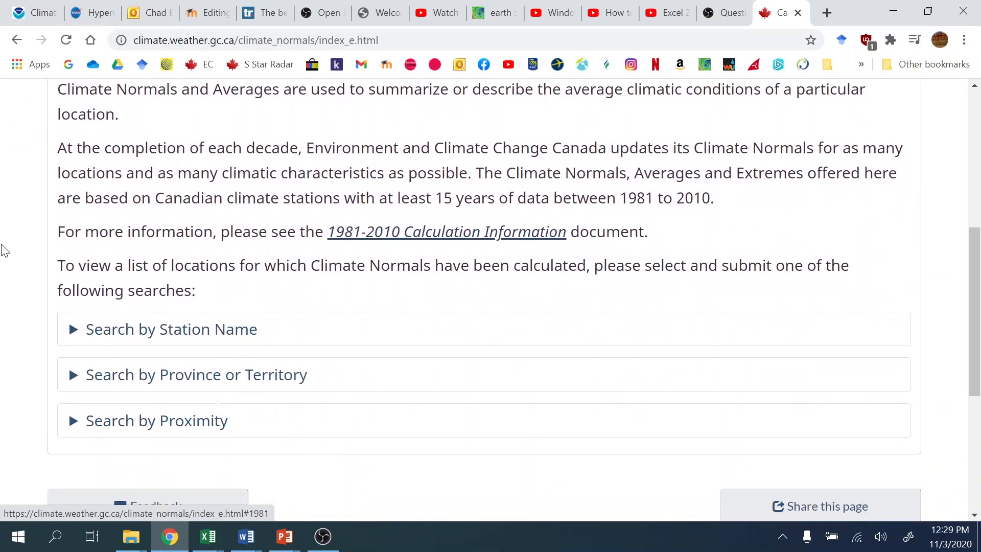
{"action": "scroll", "coordinate": [3, 250], "scroll_direction": "down", "scroll_amount": 2}
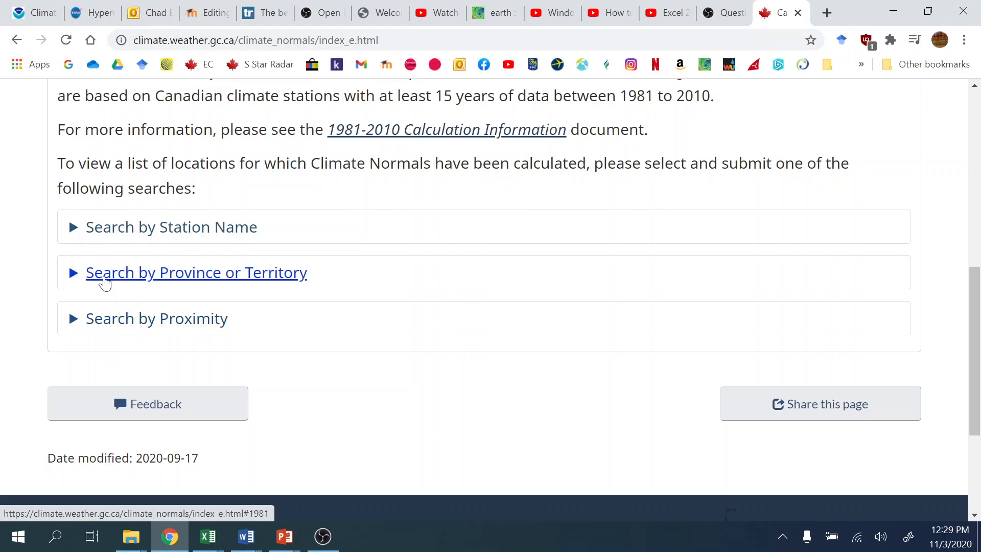
{"action": "left_click", "coordinate": [75, 236]}
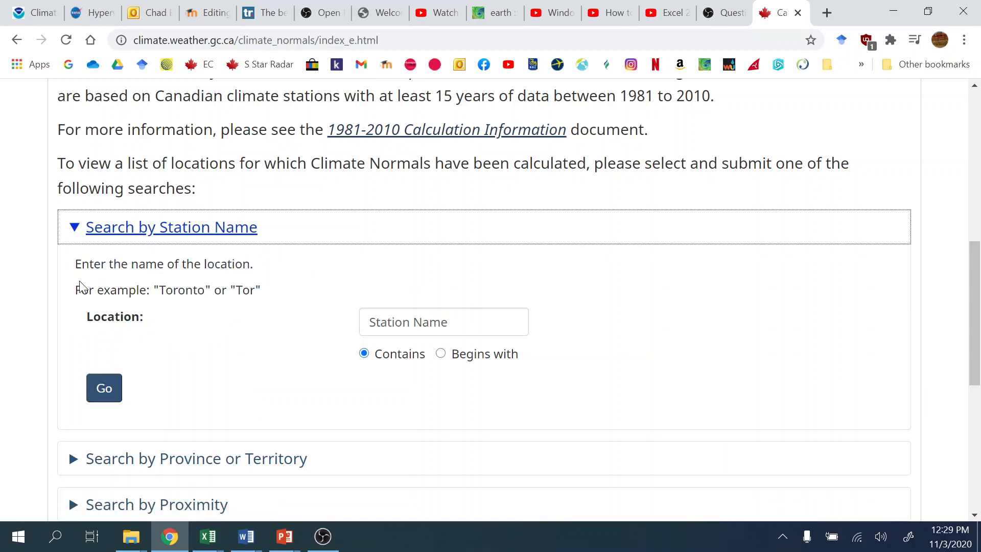
{"action": "left_click", "coordinate": [419, 322]}
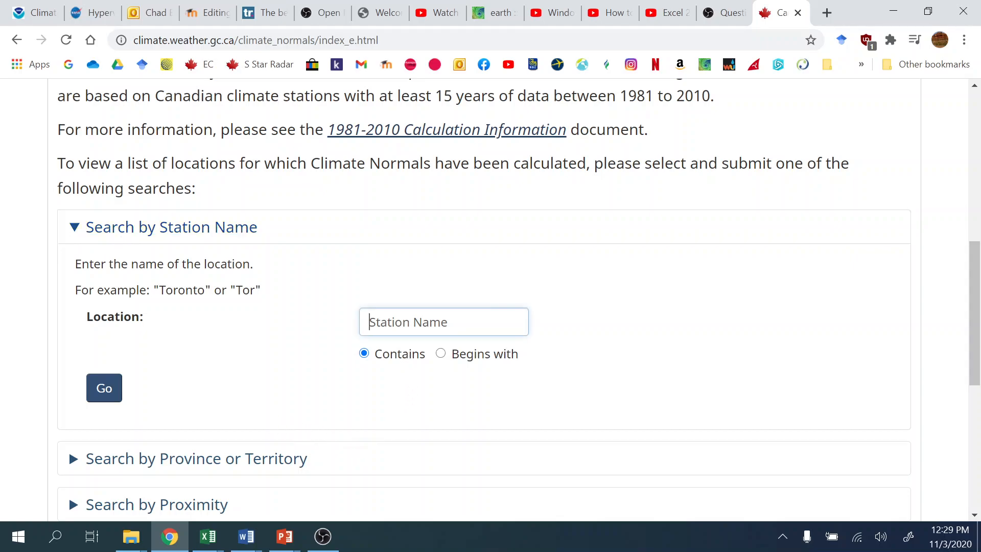
{"action": "type", "text": "Medi"}
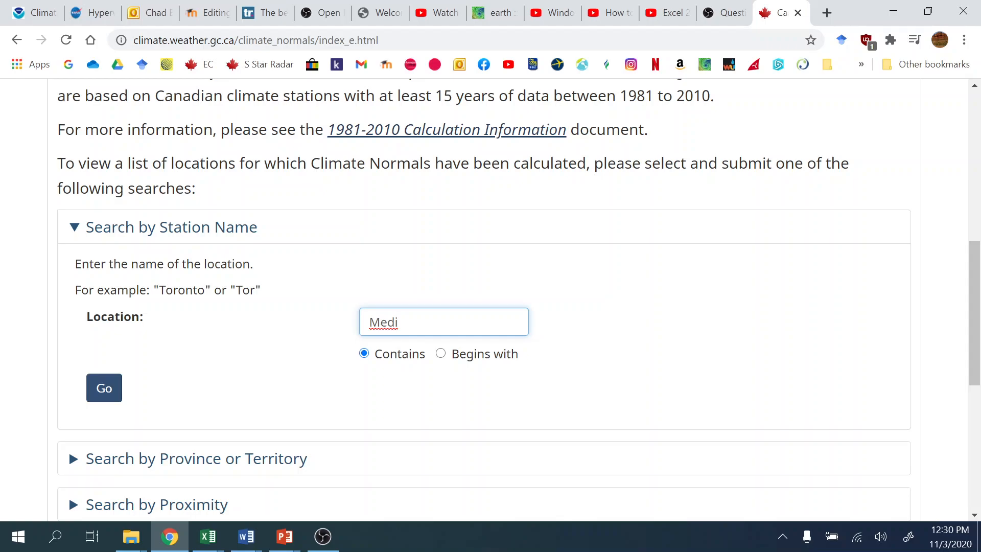
{"action": "type", "text": "cine Hat"}
{"action": "left_click", "coordinate": [105, 395]}
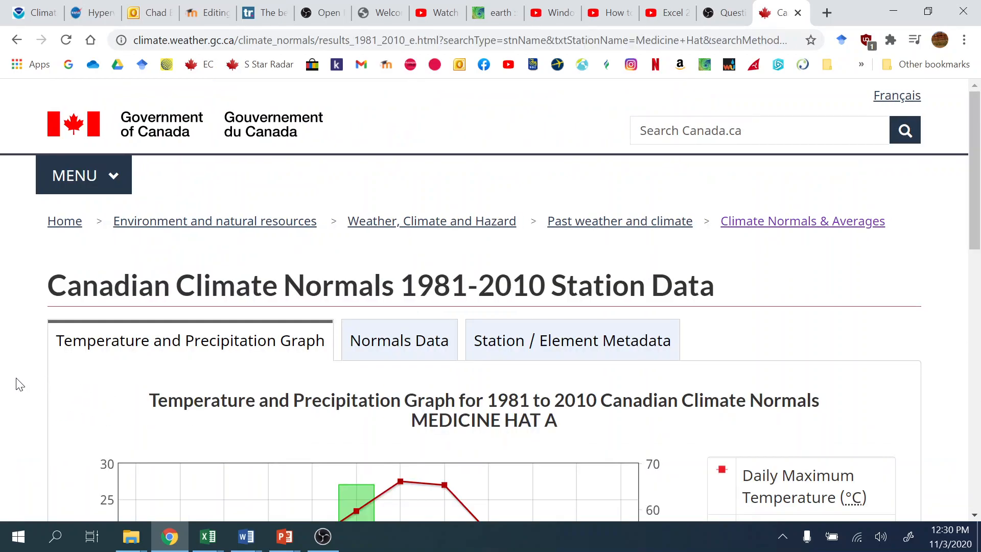
Review the Medicine Hat temperature and precipitation graph and open its data table
{"action": "scroll", "coordinate": [19, 384], "scroll_direction": "down", "scroll_amount": 1}
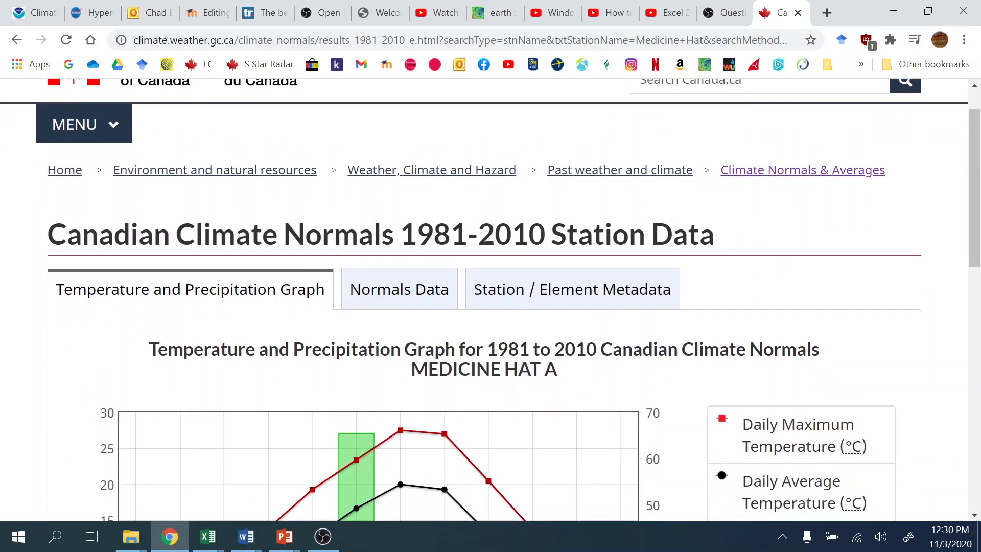
{"action": "scroll", "coordinate": [1, 312], "scroll_direction": "down", "scroll_amount": 2}
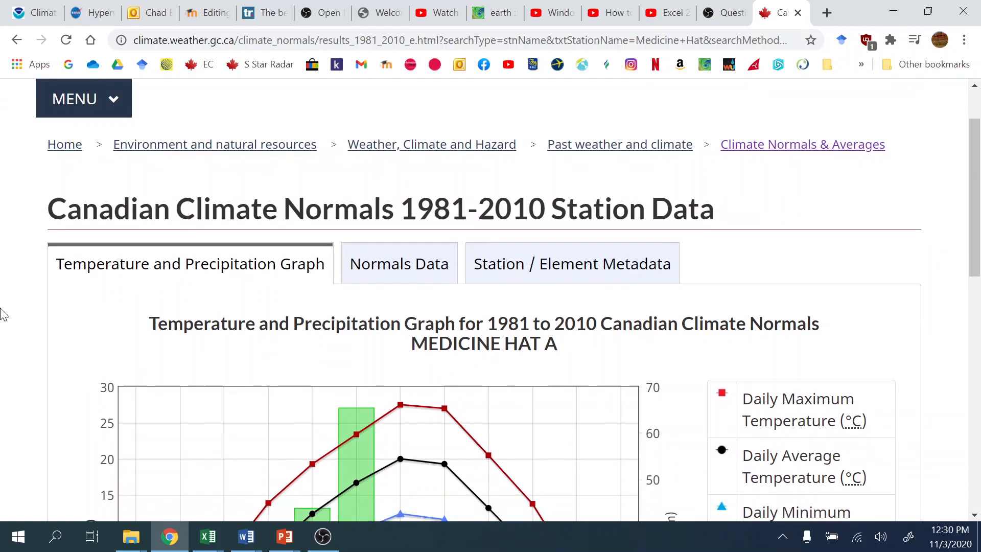
{"action": "scroll", "coordinate": [2, 314], "scroll_direction": "down", "scroll_amount": 4}
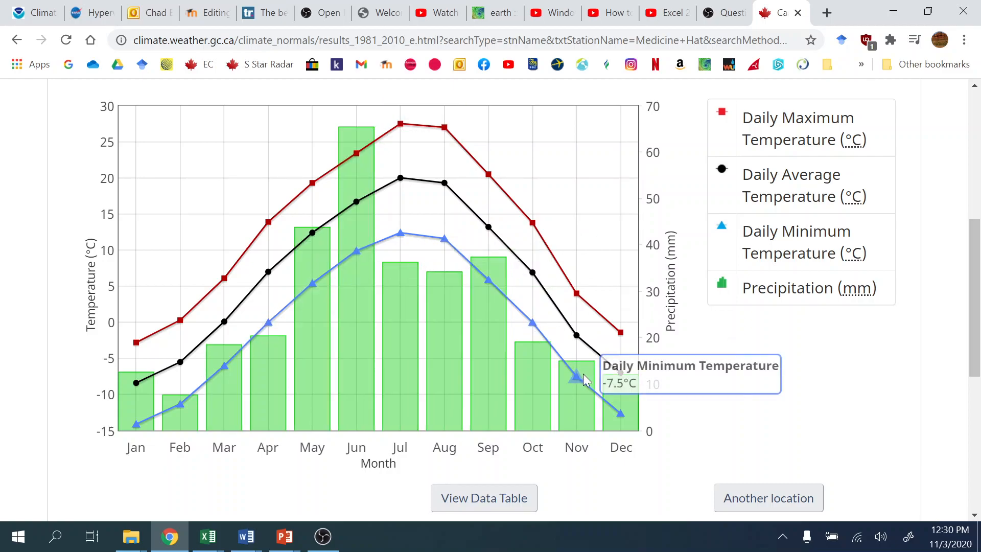
{"action": "scroll", "coordinate": [356, 384], "scroll_direction": "down", "scroll_amount": 3}
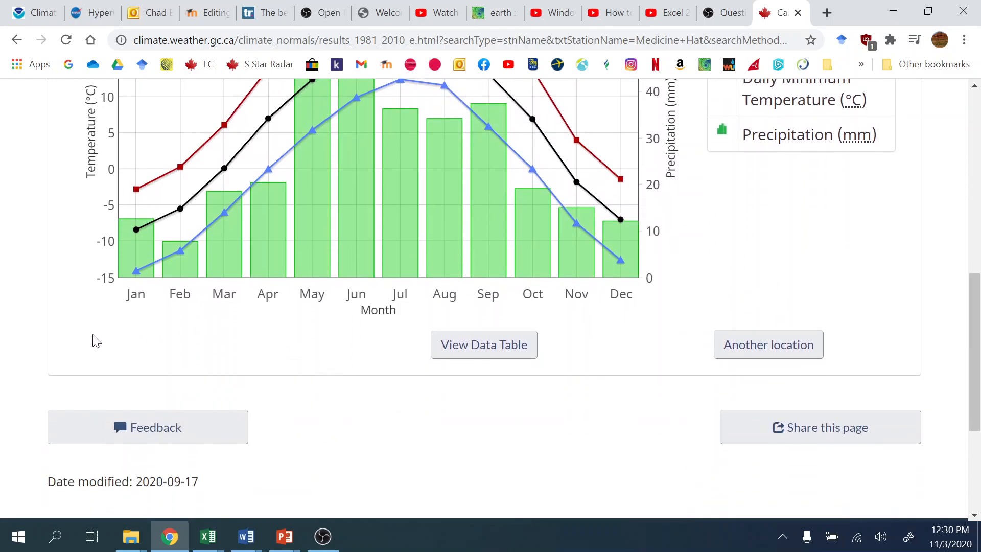
{"action": "left_click", "coordinate": [483, 352]}
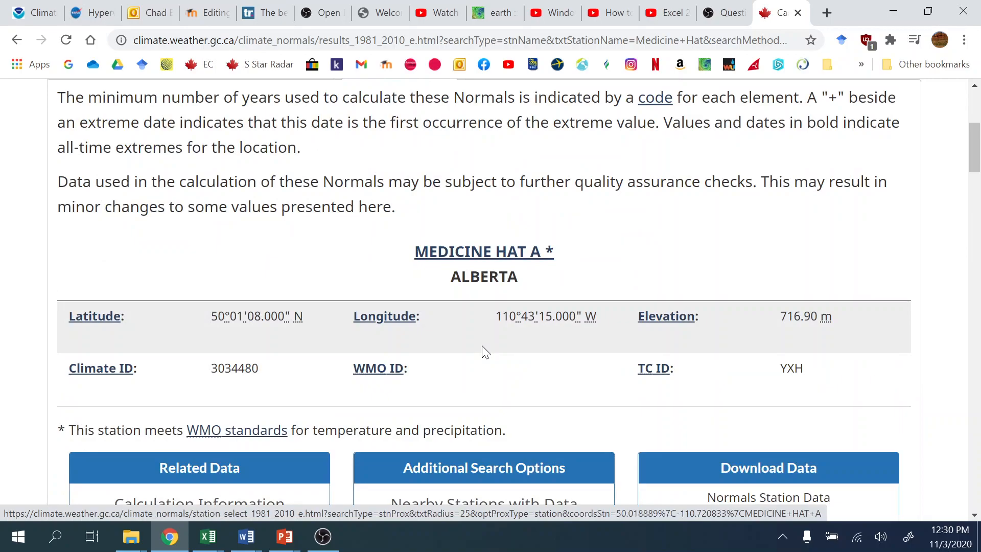
Examine the January to December values in the Daily Average temperature row and the Precipitation (mm) row of the normals tables
{"action": "scroll", "coordinate": [252, 335], "scroll_direction": "down", "scroll_amount": 2}
{"action": "scroll", "coordinate": [250, 338], "scroll_direction": "down", "scroll_amount": 8}
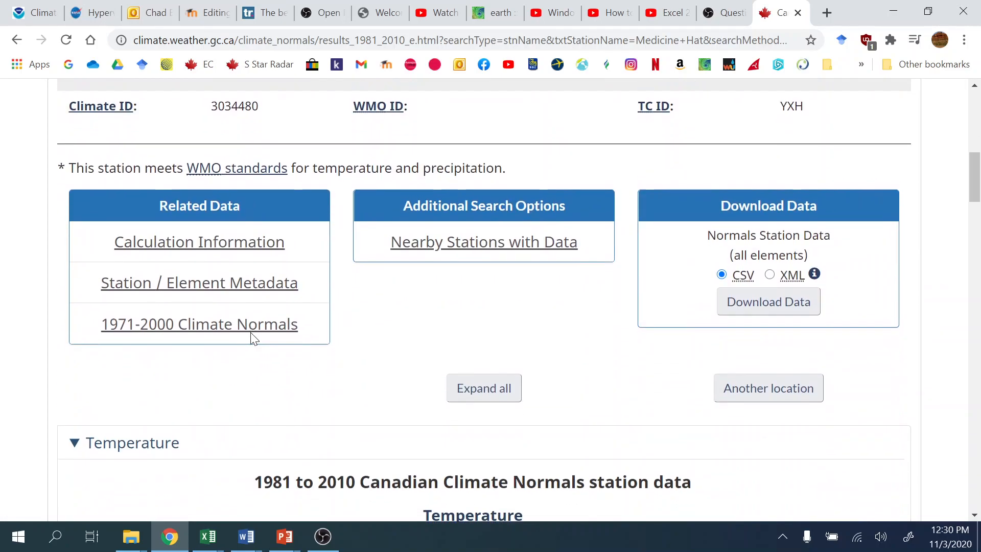
{"action": "scroll", "coordinate": [254, 339], "scroll_direction": "down", "scroll_amount": 2}
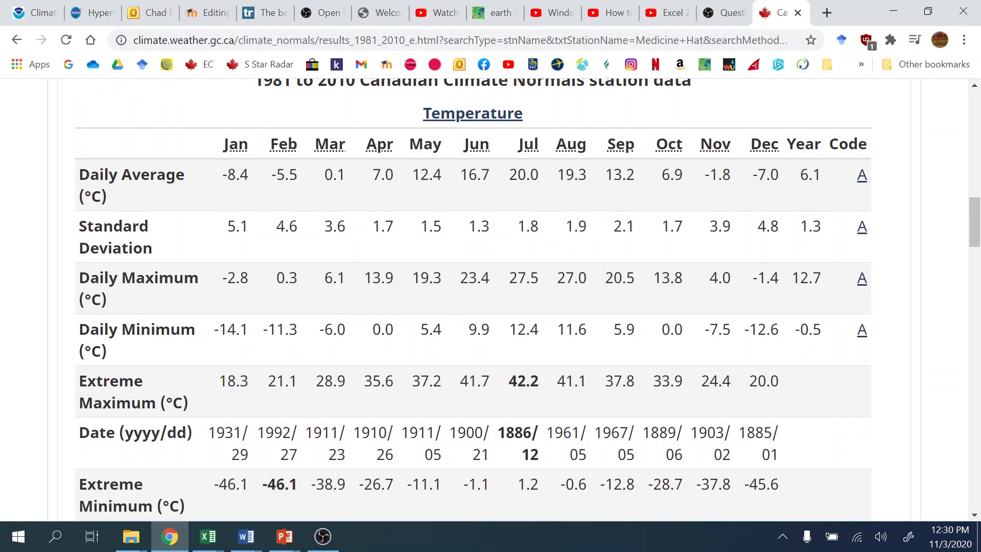
{"action": "left_click_drag", "start_coordinate": [79, 174], "coordinate": [133, 195]}
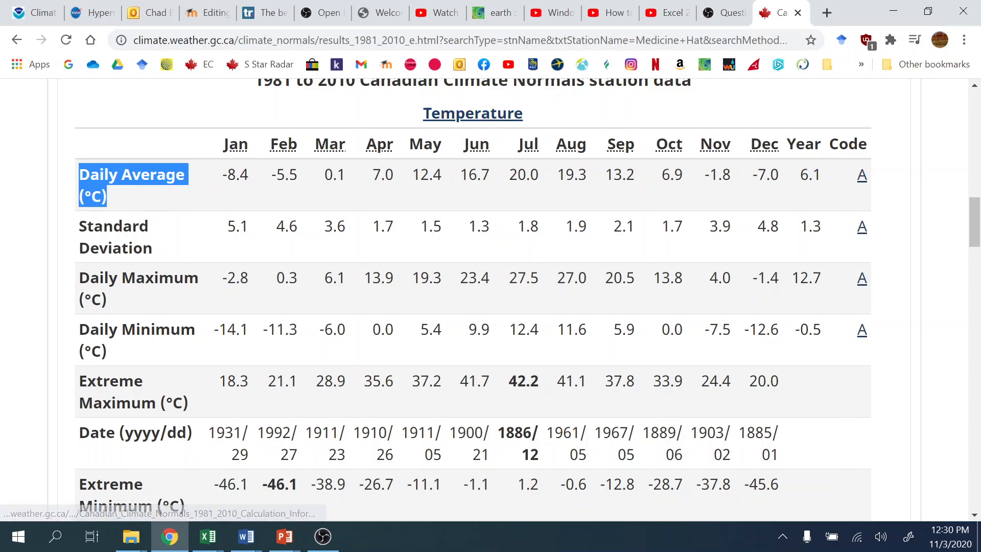
{"action": "left_click", "coordinate": [462, 83]}
{"action": "left_click_drag", "start_coordinate": [220, 174], "coordinate": [781, 176]}
{"action": "scroll", "coordinate": [642, 218], "scroll_direction": "down", "scroll_amount": 5}
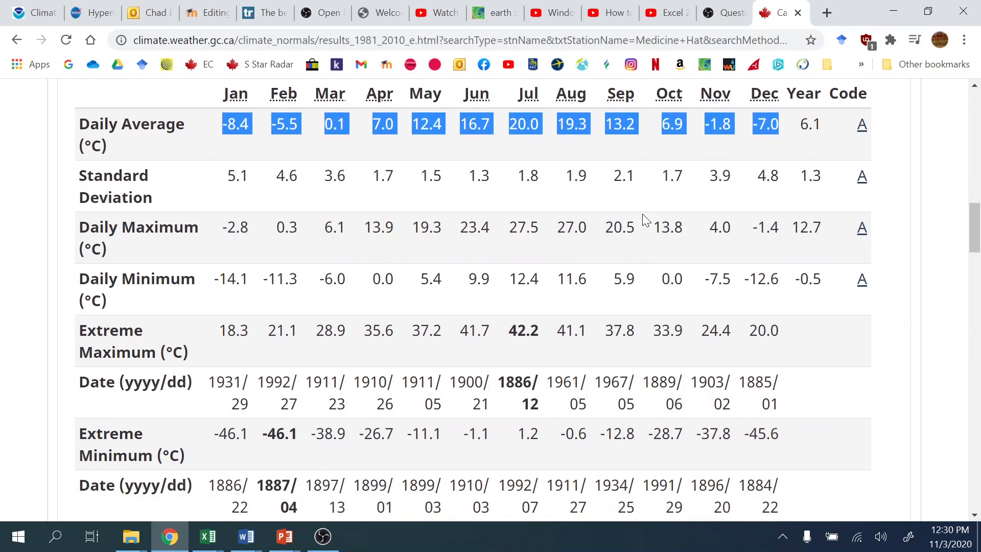
{"action": "scroll", "coordinate": [618, 254], "scroll_direction": "down", "scroll_amount": 3}
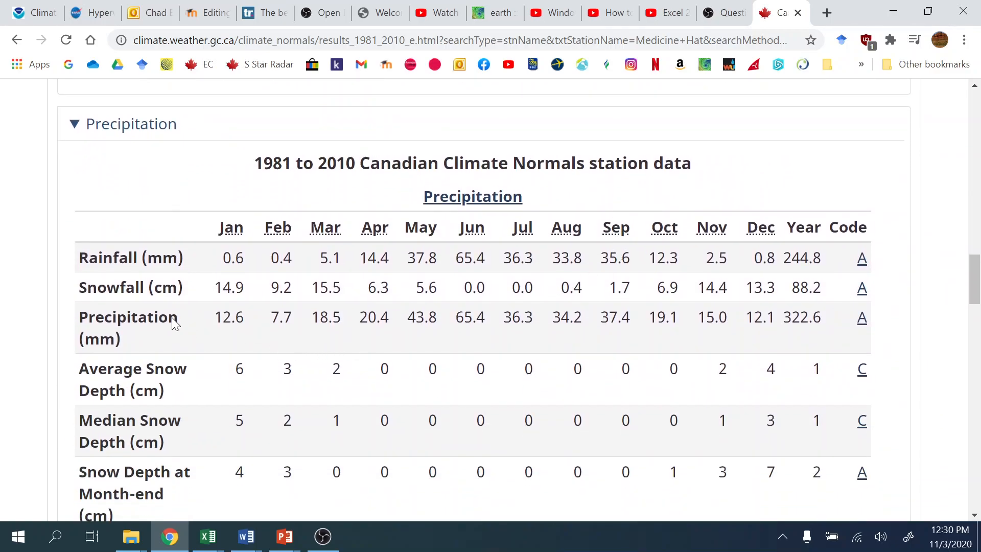
{"action": "left_click_drag", "start_coordinate": [213, 316], "coordinate": [775, 317]}
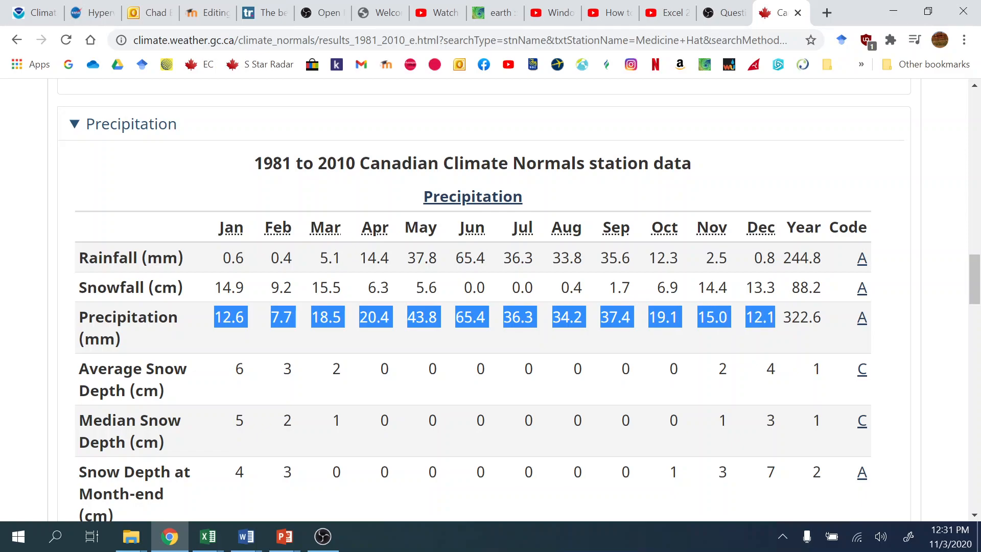
{"action": "left_click", "coordinate": [324, 342]}
Copy the January to December Daily Average (°C) values from the Temperature table
{"action": "scroll", "coordinate": [325, 344], "scroll_direction": "up", "scroll_amount": 8}
{"action": "scroll", "coordinate": [333, 353], "scroll_direction": "up", "scroll_amount": 4}
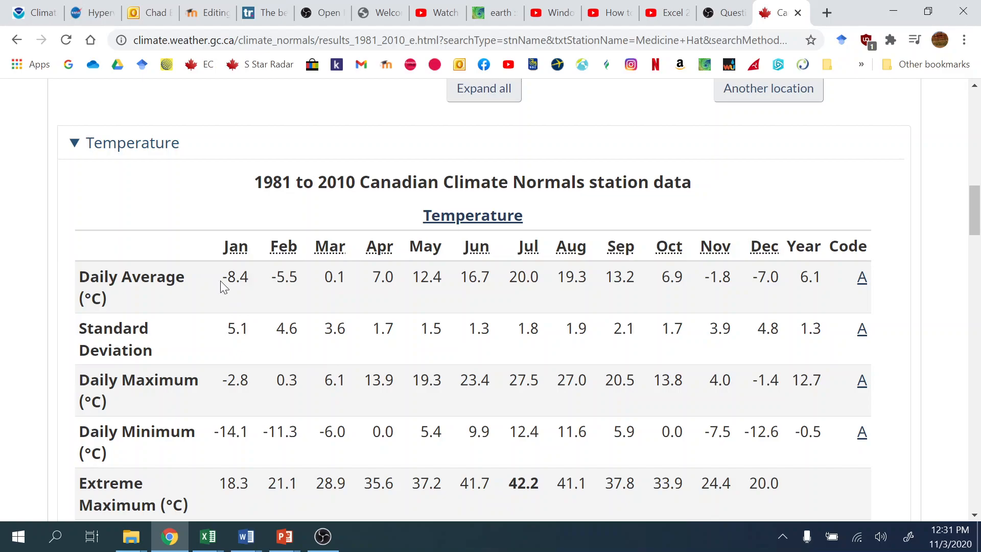
{"action": "left_click_drag", "start_coordinate": [222, 276], "coordinate": [779, 278]}
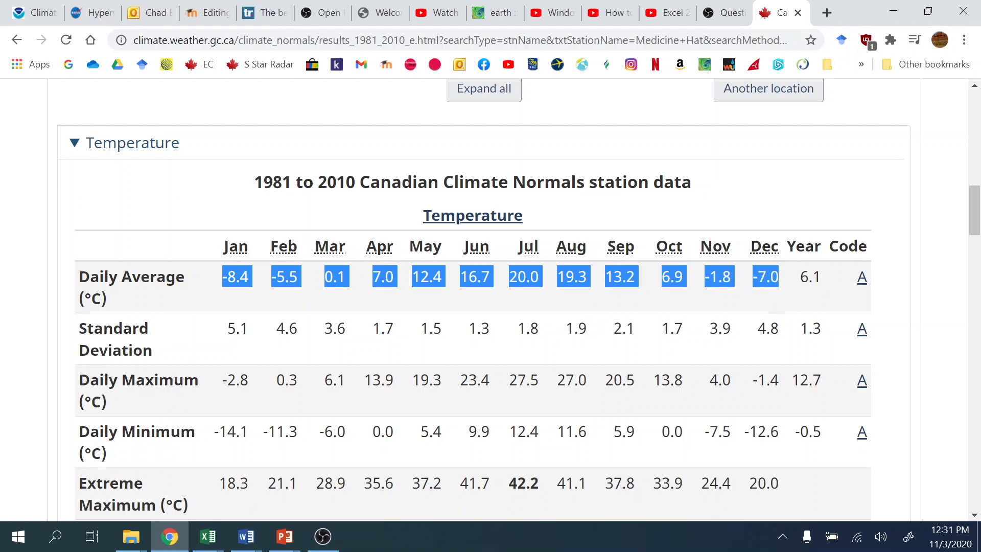
{"action": "right_click", "coordinate": [601, 274]}
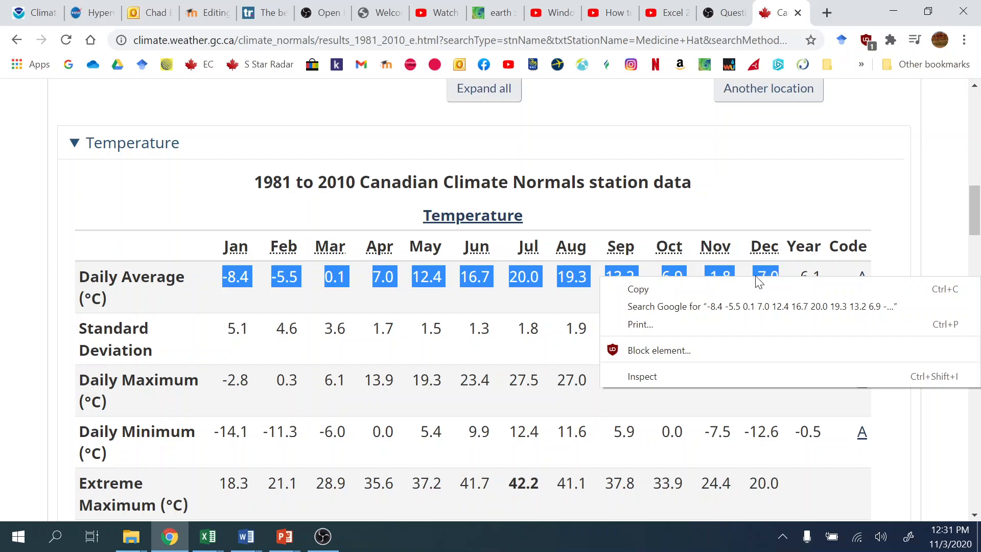
{"action": "left_click", "coordinate": [753, 284]}
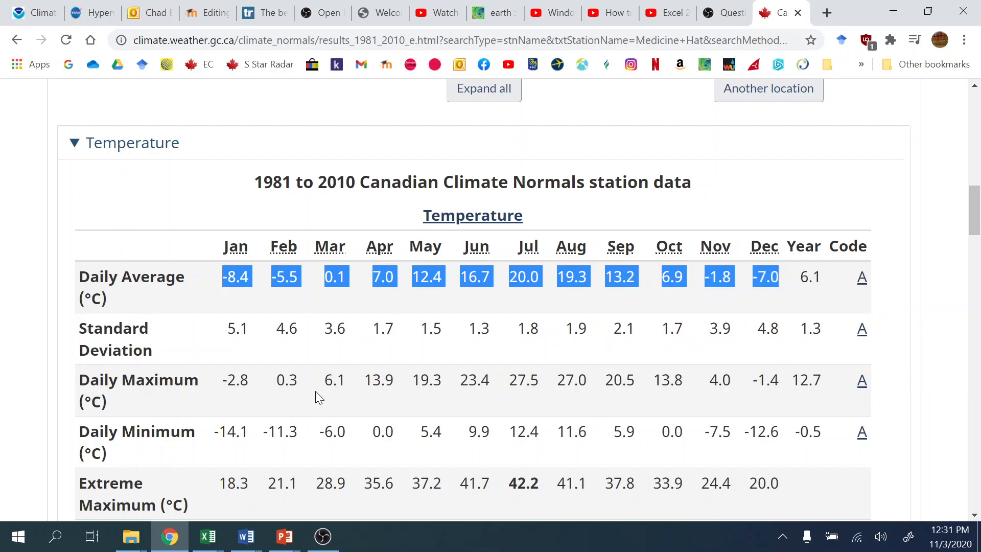
Switch to the Book2 workbook in Excel and paste the copied temperatures into Sheet6 starting at C2, keeping the source formatting
{"action": "mouse_move", "coordinate": [206, 542]}
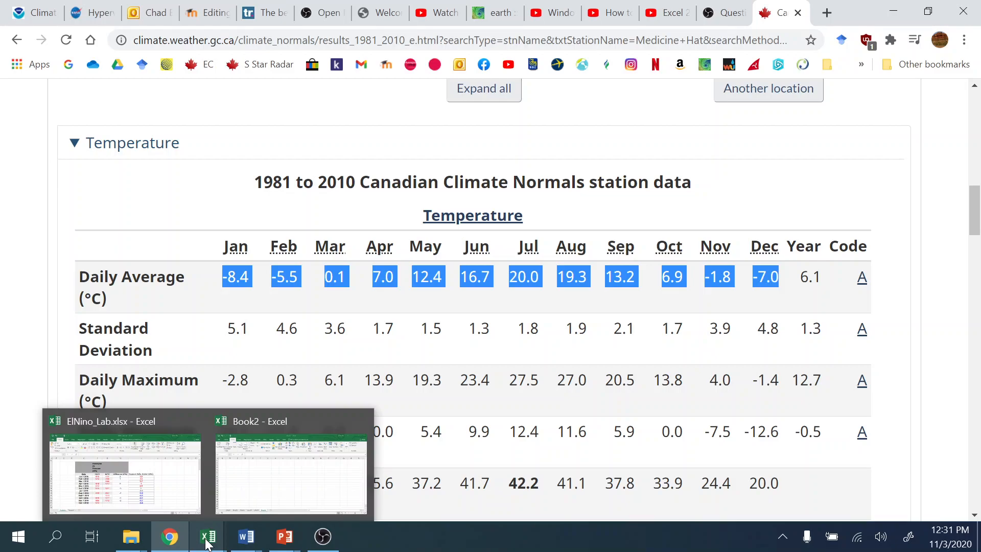
{"action": "left_click", "coordinate": [247, 499]}
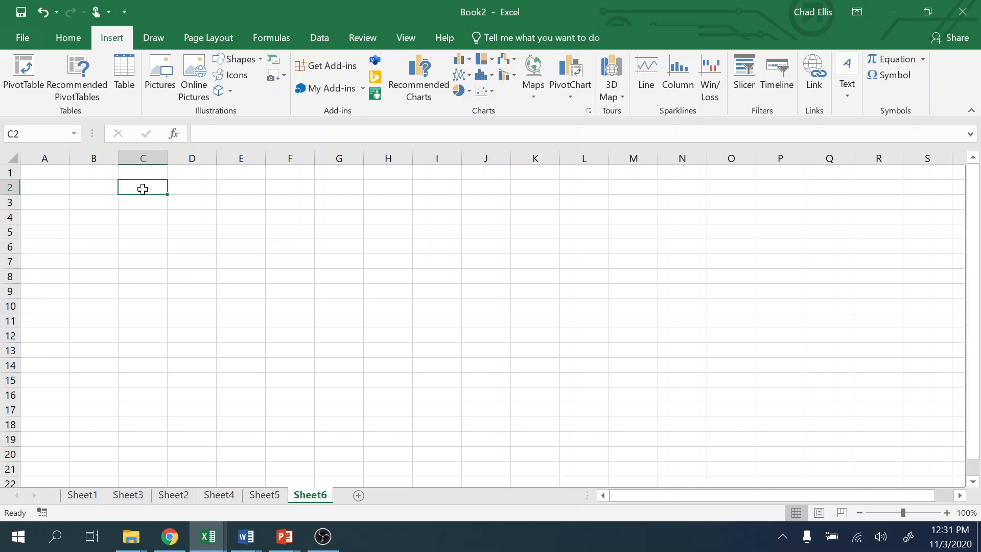
{"action": "right_click", "coordinate": [142, 189]}
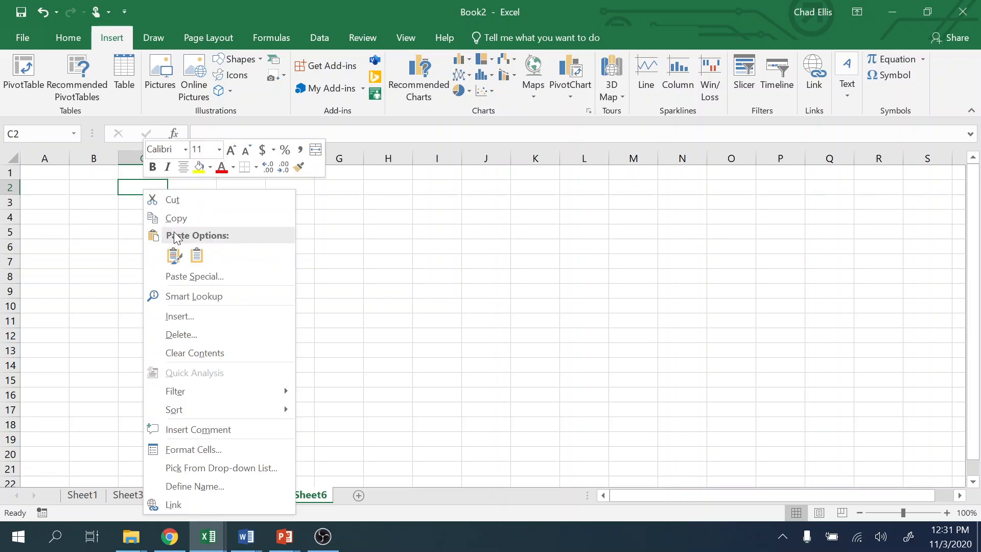
{"action": "left_click", "coordinate": [174, 256]}
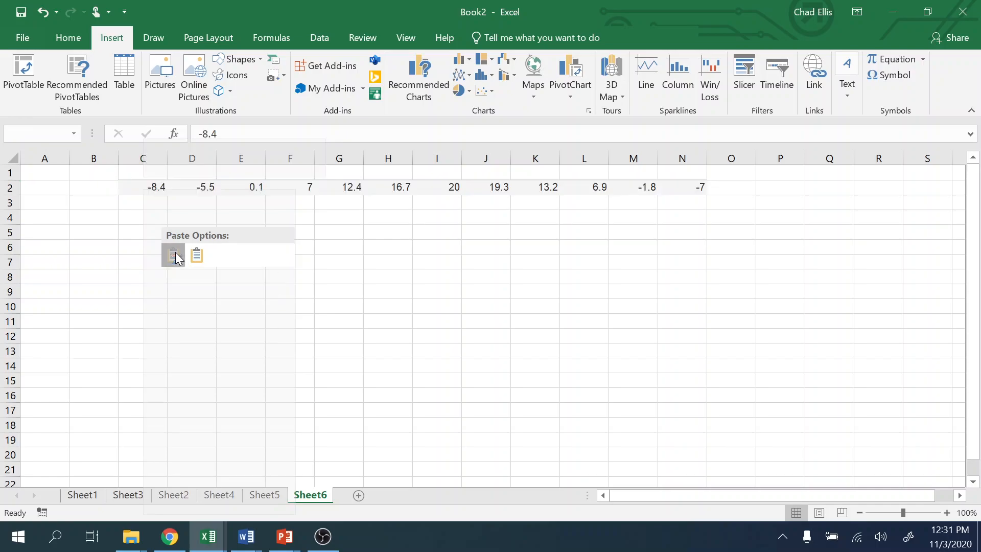
{"action": "left_click", "coordinate": [211, 334]}
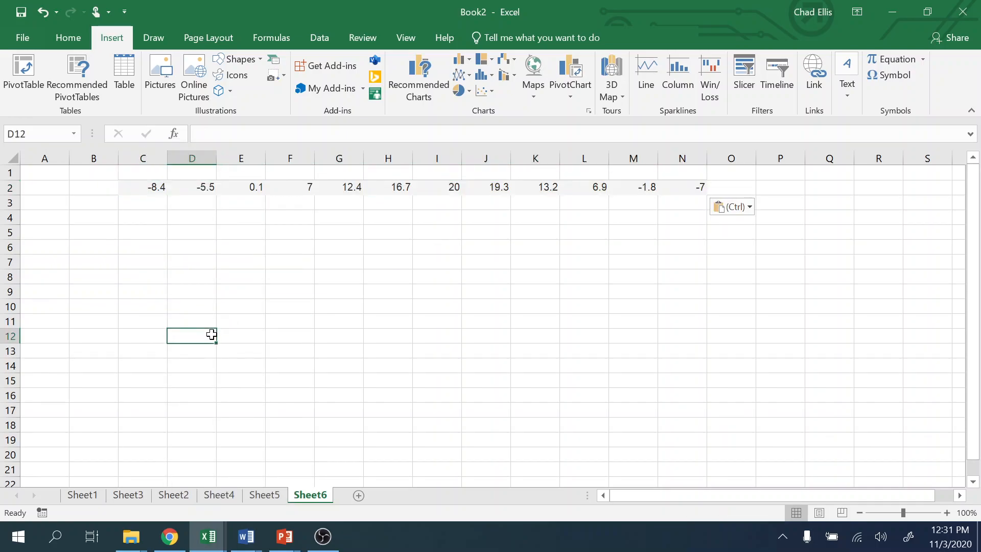
Label the temperature row "Temperature" in B2 and widen column B to fit the label
{"action": "left_click", "coordinate": [105, 189]}
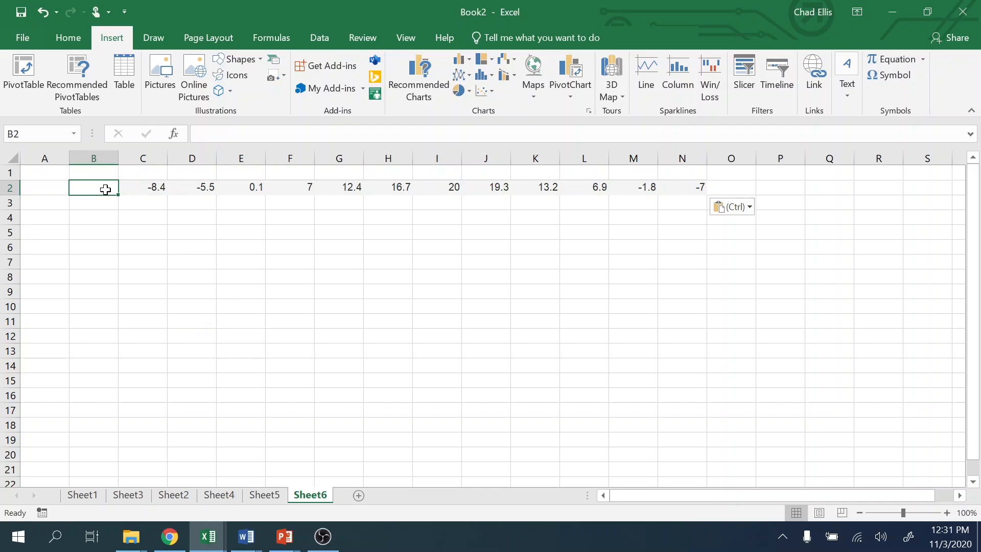
{"action": "type", "text": "Temperature"}
{"action": "key", "text": "Return"}
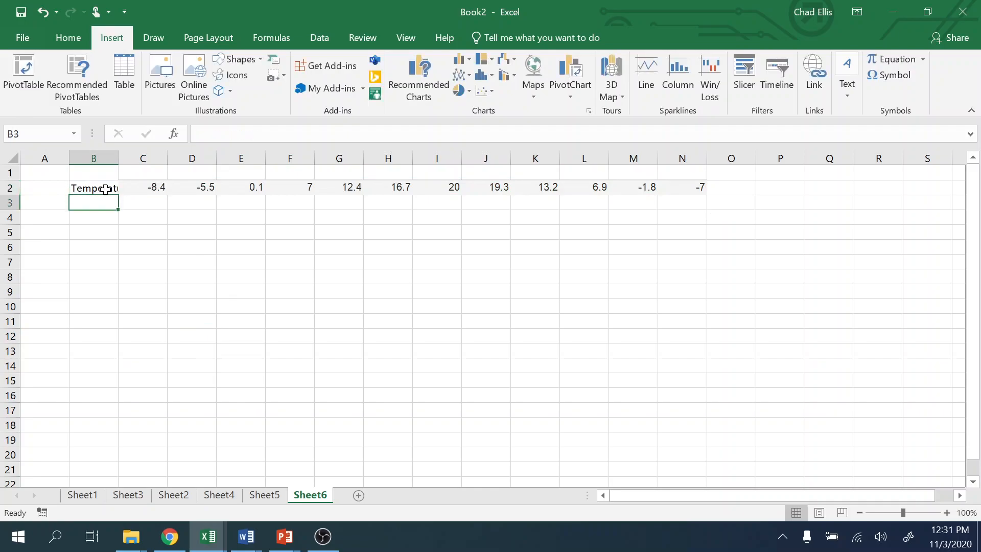
{"action": "left_click_drag", "start_coordinate": [118, 155], "coordinate": [143, 155]}
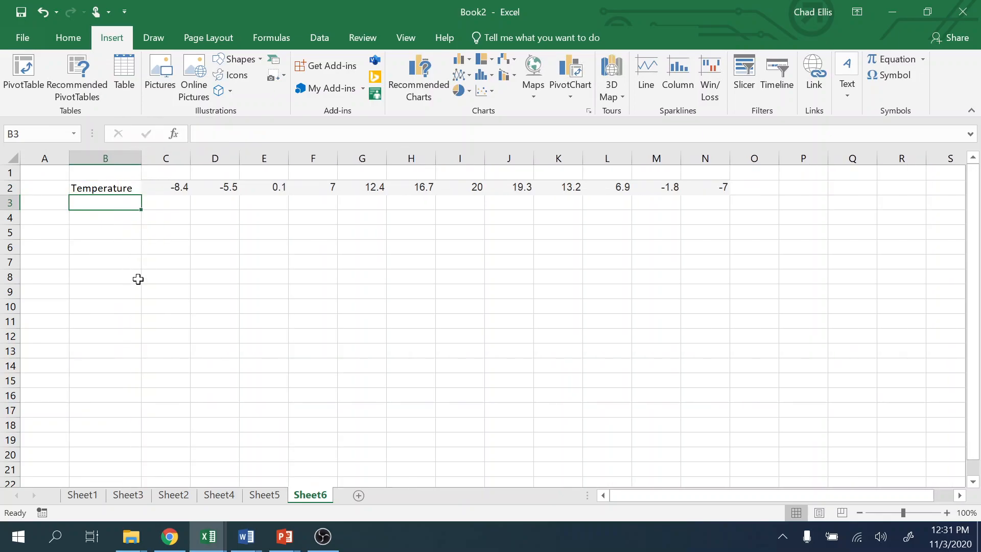
Switch to the climate normals page in Chrome and copy the January to December Precipitation (mm) values
{"action": "mouse_move", "coordinate": [170, 536]}
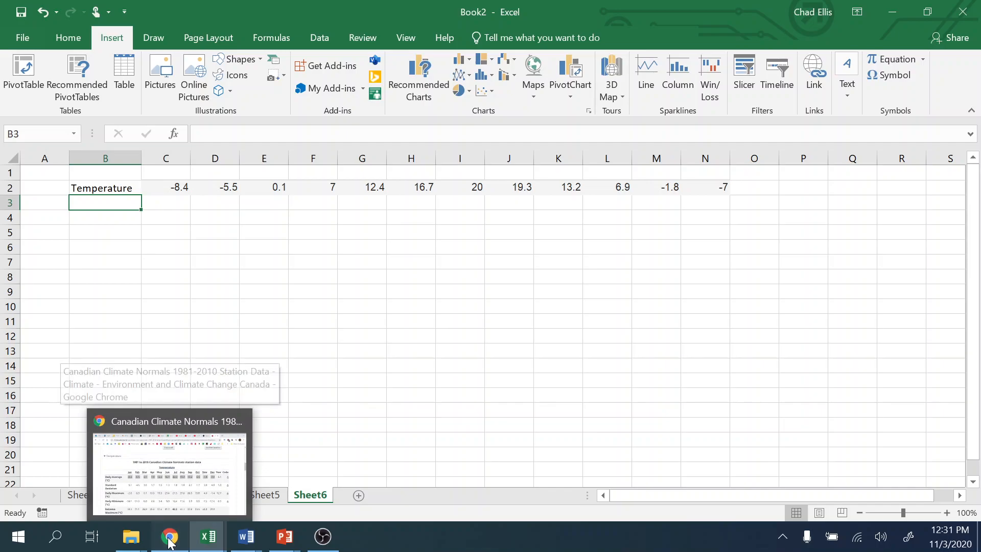
{"action": "left_click", "coordinate": [210, 483]}
{"action": "scroll", "coordinate": [120, 246], "scroll_direction": "down", "scroll_amount": 5}
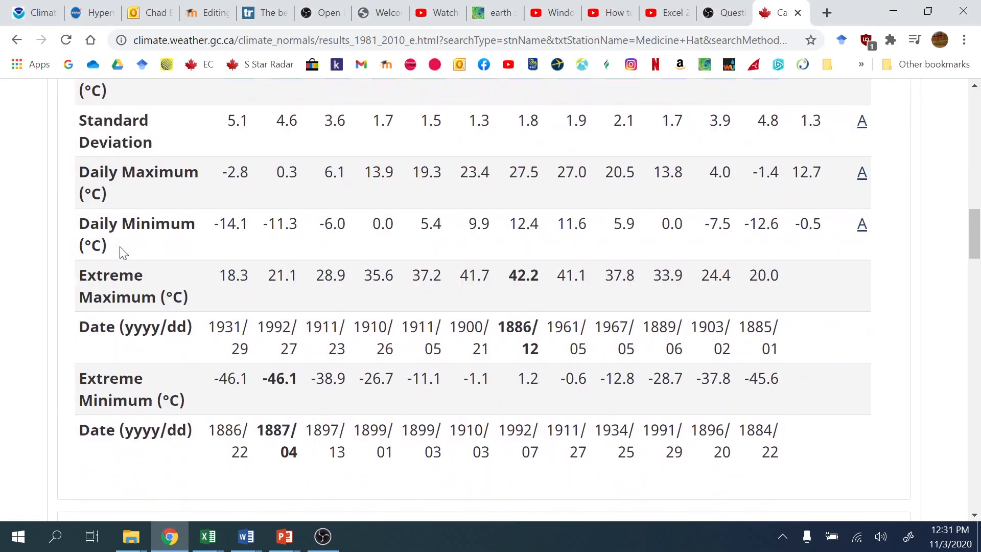
{"action": "scroll", "coordinate": [132, 256], "scroll_direction": "down", "scroll_amount": 6}
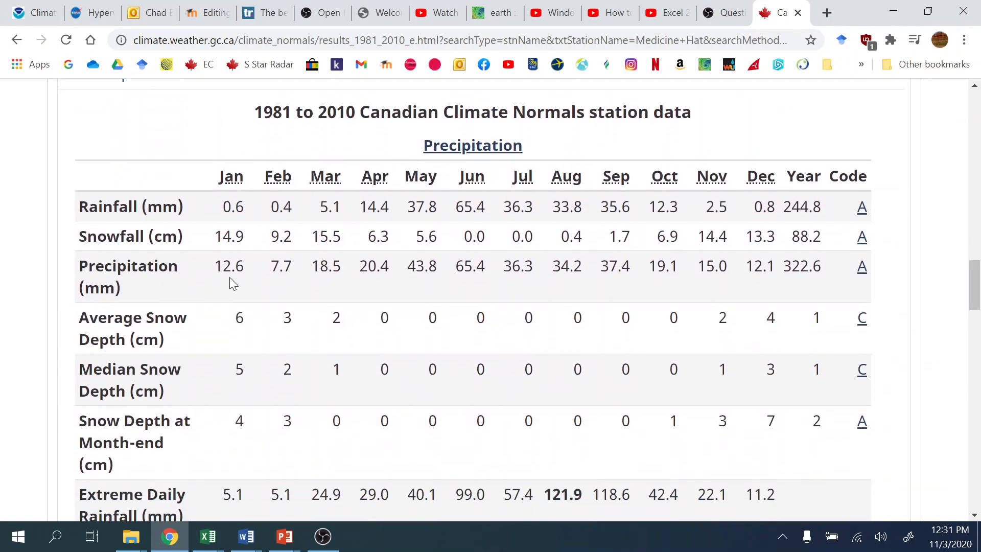
{"action": "left_click_drag", "start_coordinate": [213, 266], "coordinate": [778, 270]}
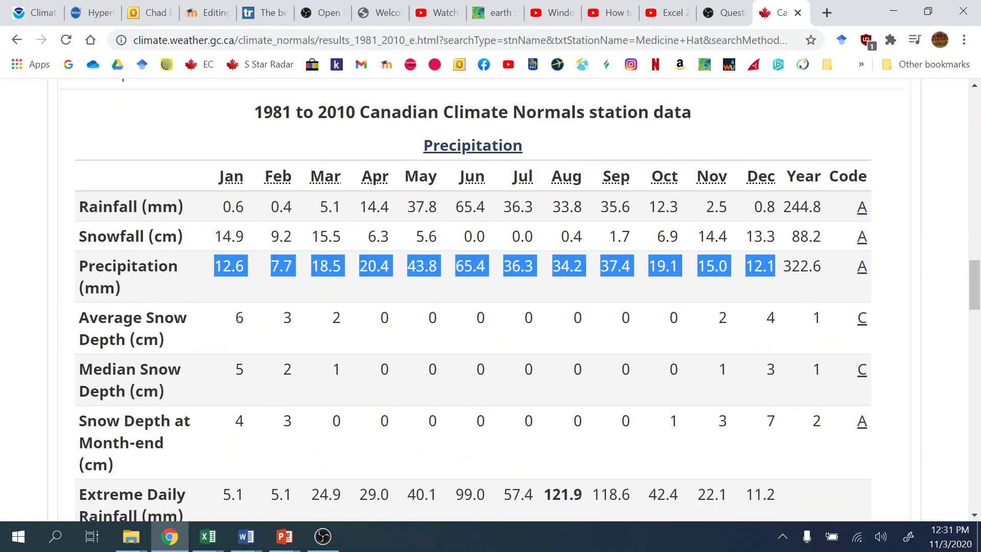
{"action": "right_click", "coordinate": [764, 268]}
{"action": "left_click", "coordinate": [746, 275]}
Switch to the Book2 workbook in Excel and paste the copied precipitation values starting at C3, keeping the source formatting
{"action": "left_click", "coordinate": [208, 536]}
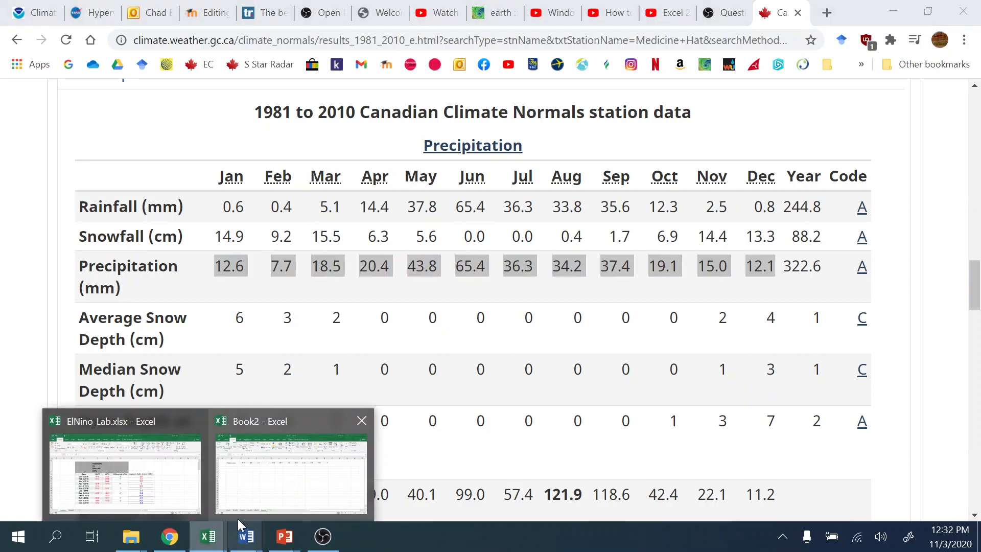
{"action": "left_click", "coordinate": [243, 504]}
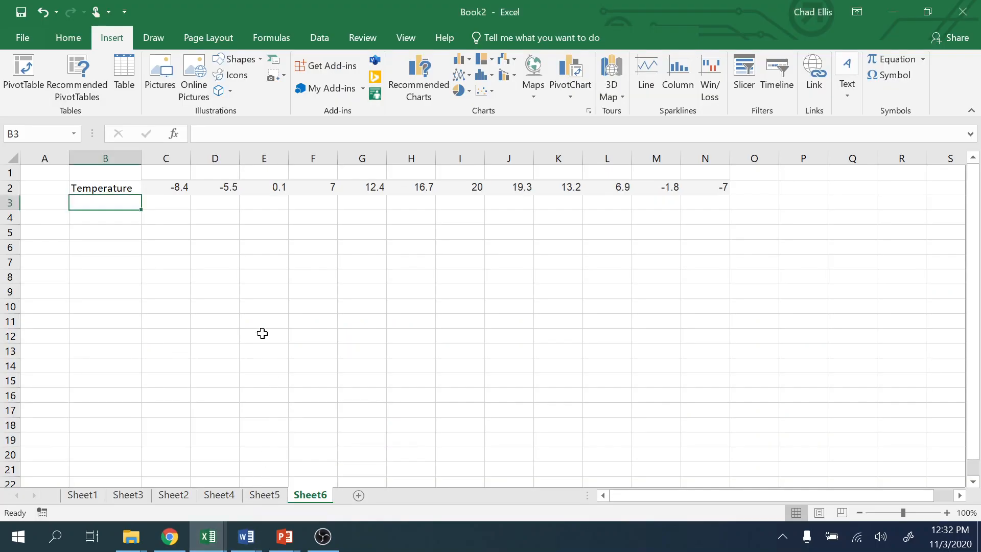
{"action": "left_click", "coordinate": [169, 200]}
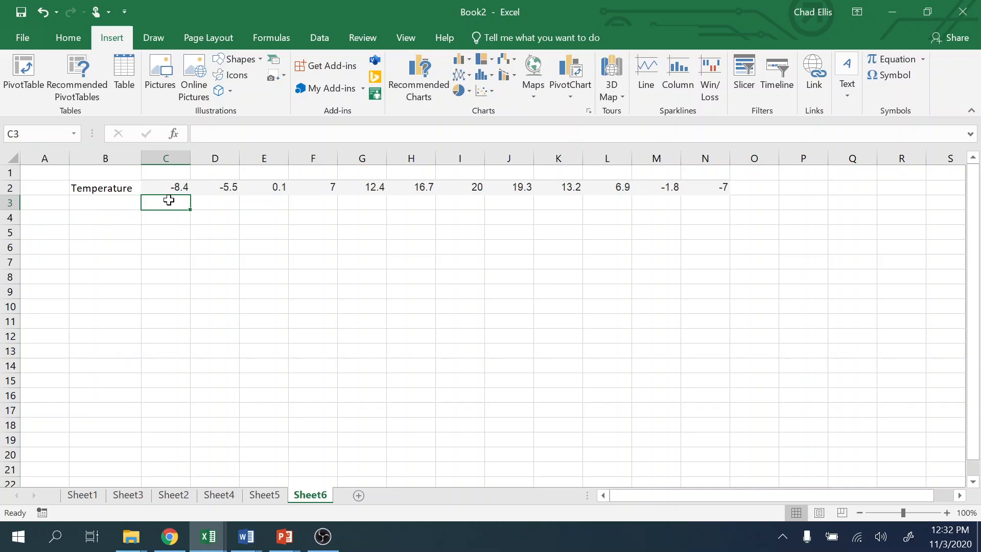
{"action": "right_click", "coordinate": [168, 199]}
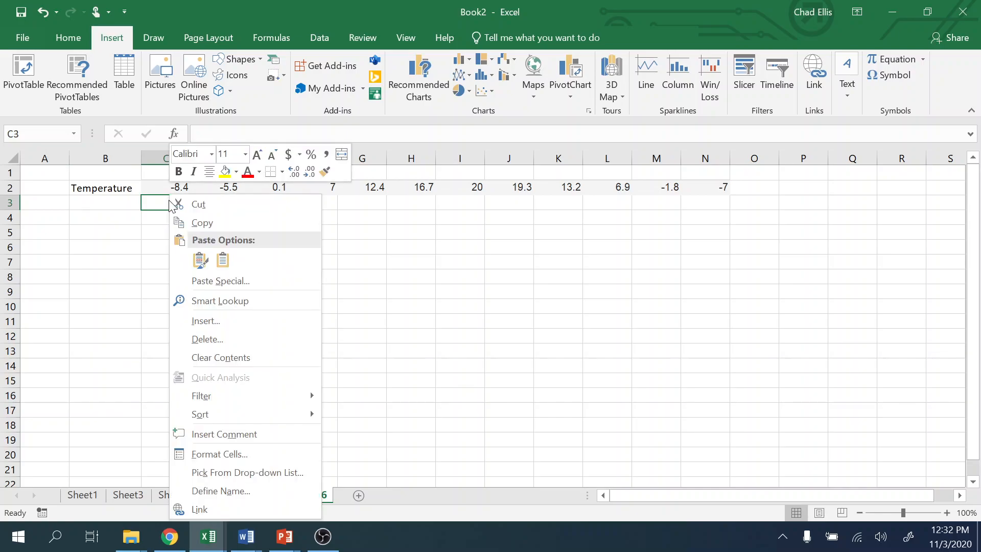
{"action": "left_click", "coordinate": [200, 259]}
{"action": "left_click", "coordinate": [199, 261]}
{"action": "left_click", "coordinate": [198, 263]}
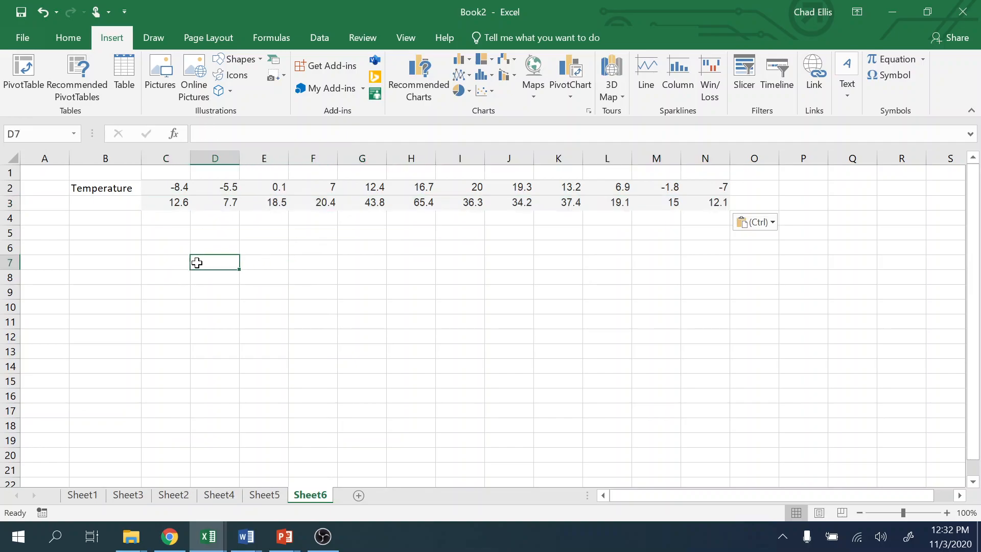
Label the second data row "Precipitation" in B3
{"action": "left_click", "coordinate": [114, 207]}
{"action": "type", "text": "P"}
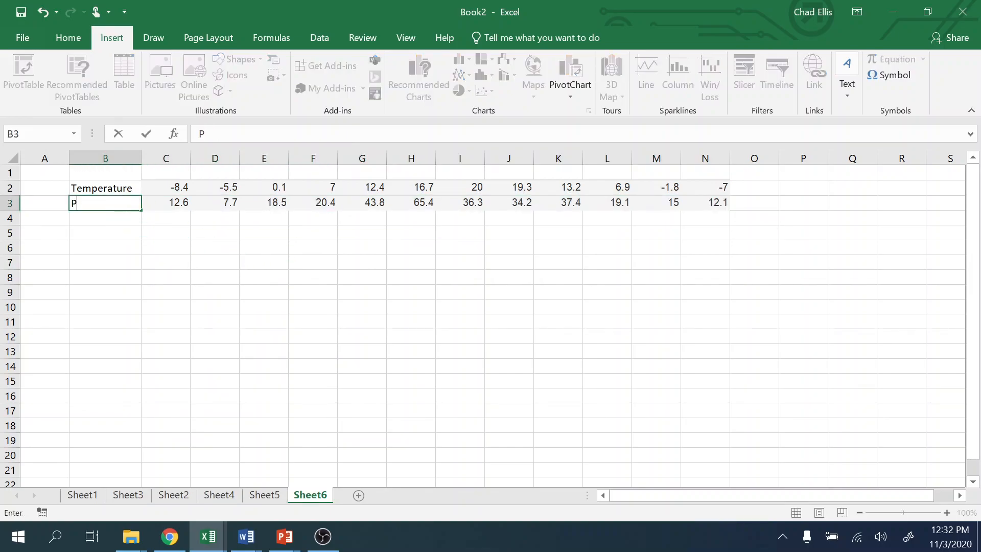
{"action": "type", "text": "recipitation"}
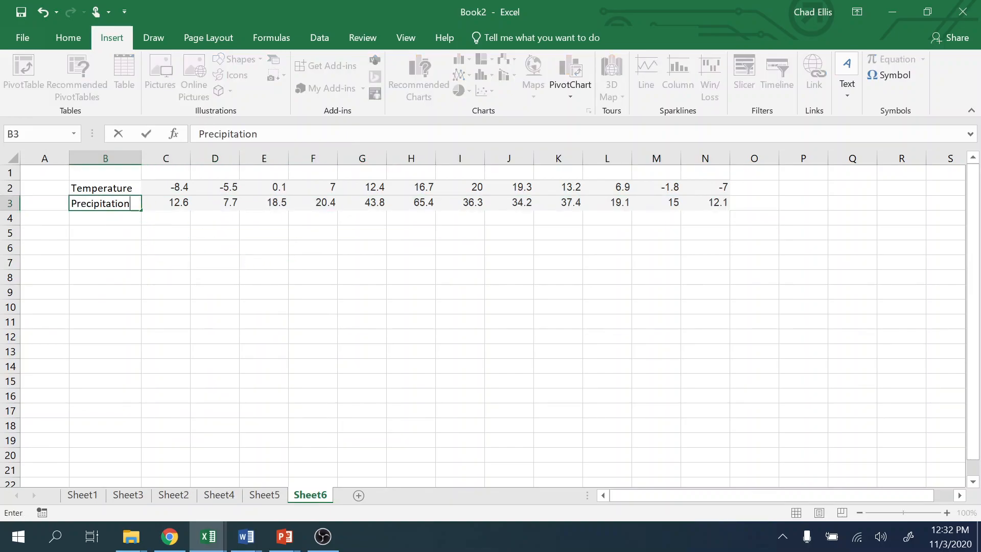
{"action": "key", "text": "Return"}
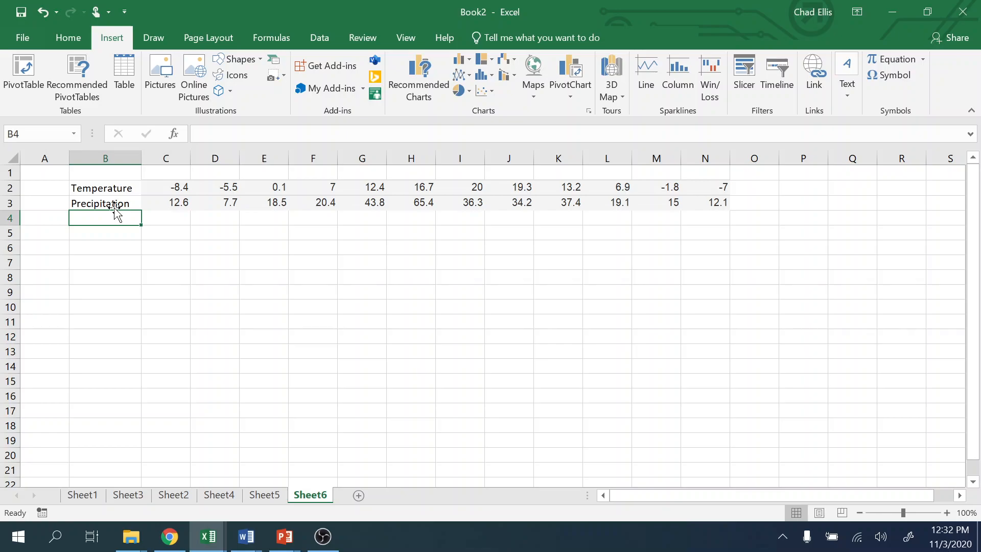
Enter "Jan" in C1 and fill the month series across to N1 so it ends at Dec
{"action": "left_click", "coordinate": [178, 173]}
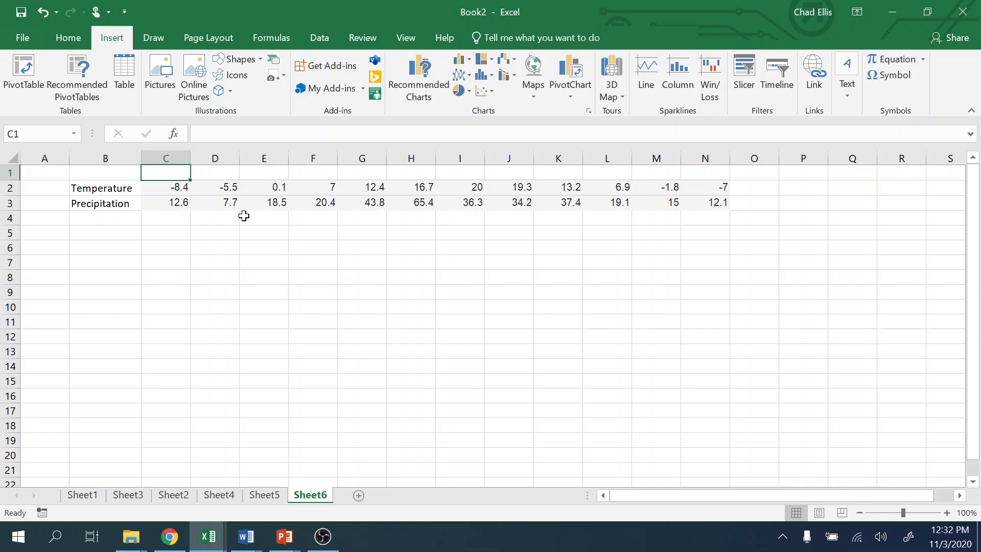
{"action": "type", "text": "Jan"}
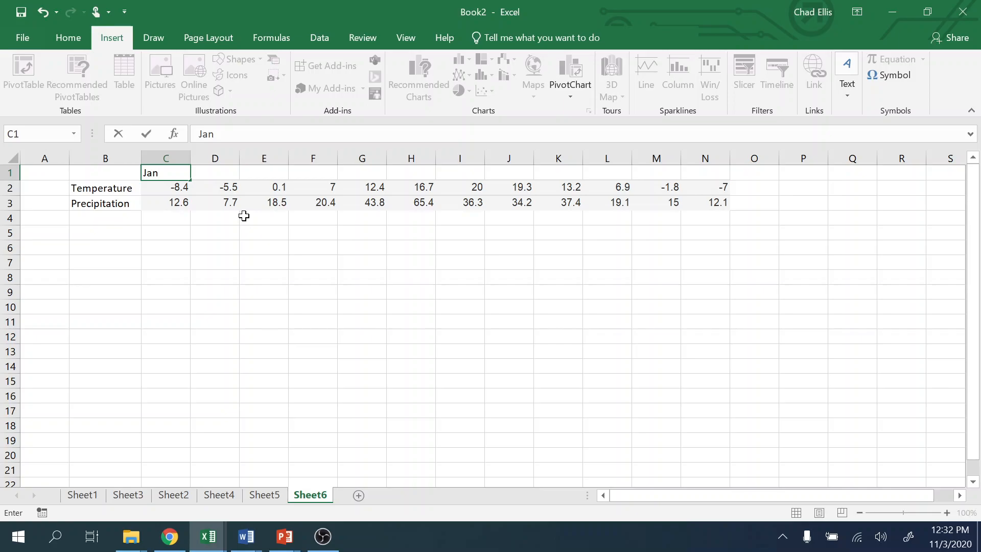
{"action": "key", "text": "Return"}
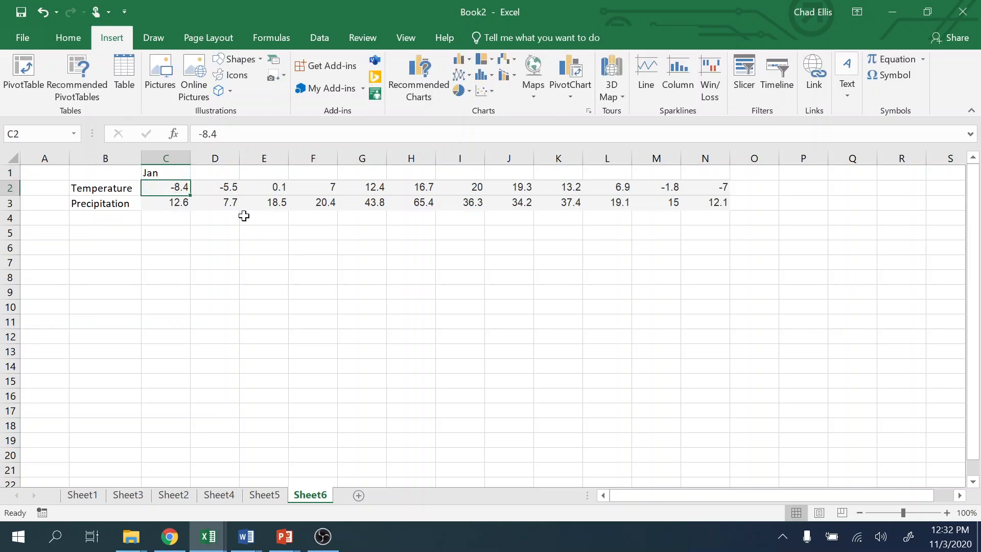
{"action": "left_click", "coordinate": [179, 172]}
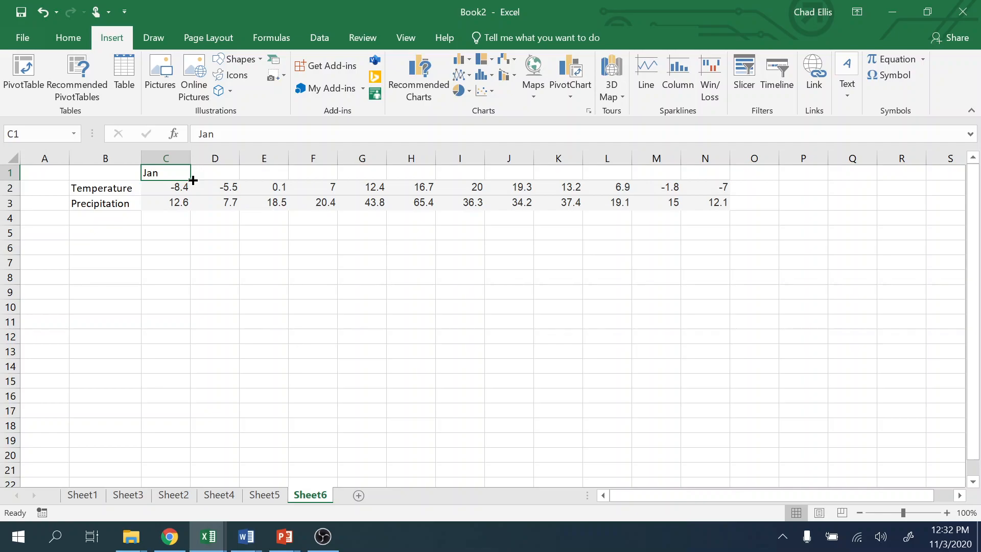
{"action": "left_click_drag", "start_coordinate": [190, 180], "coordinate": [713, 187]}
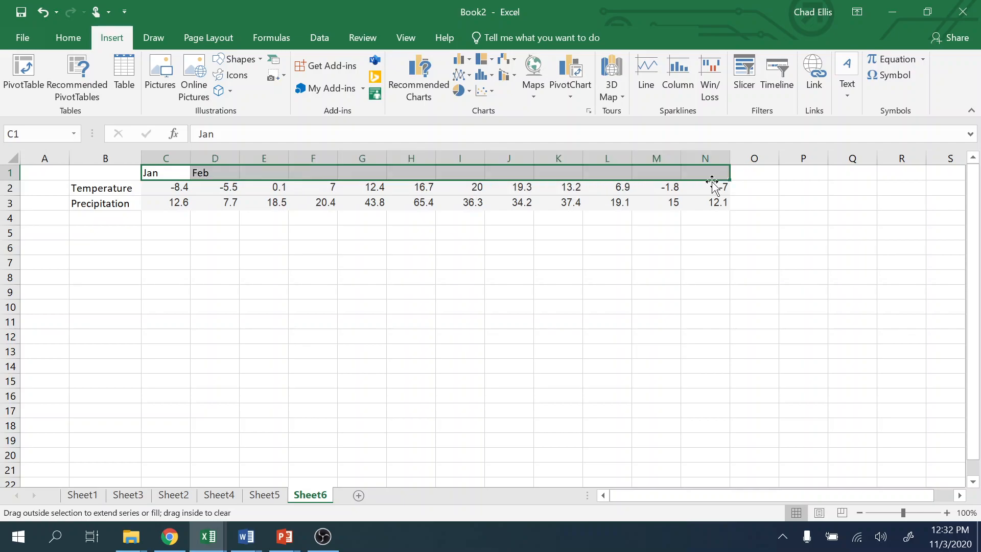
{"action": "left_click", "coordinate": [605, 319]}
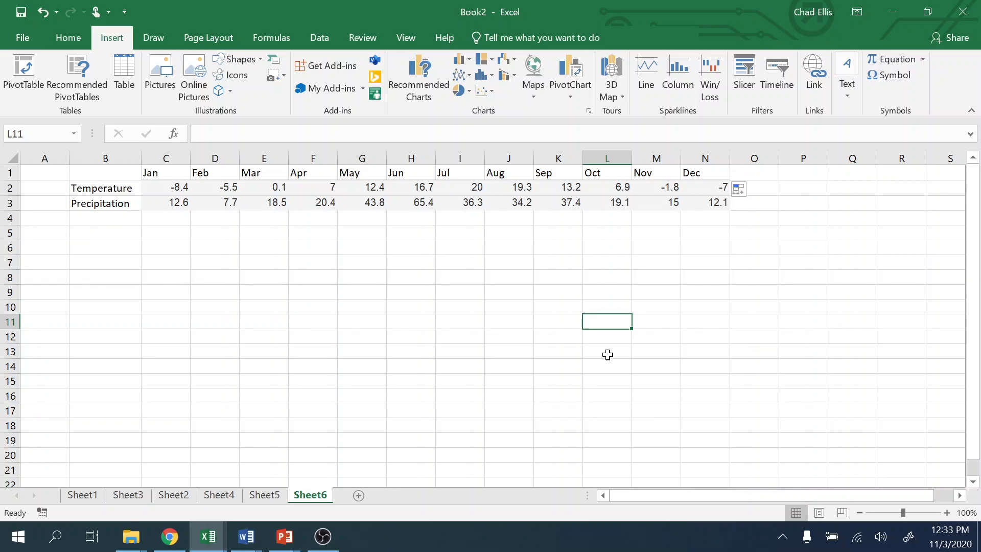
{"action": "left_click", "coordinate": [406, 233]}
{"action": "left_click", "coordinate": [418, 260]}
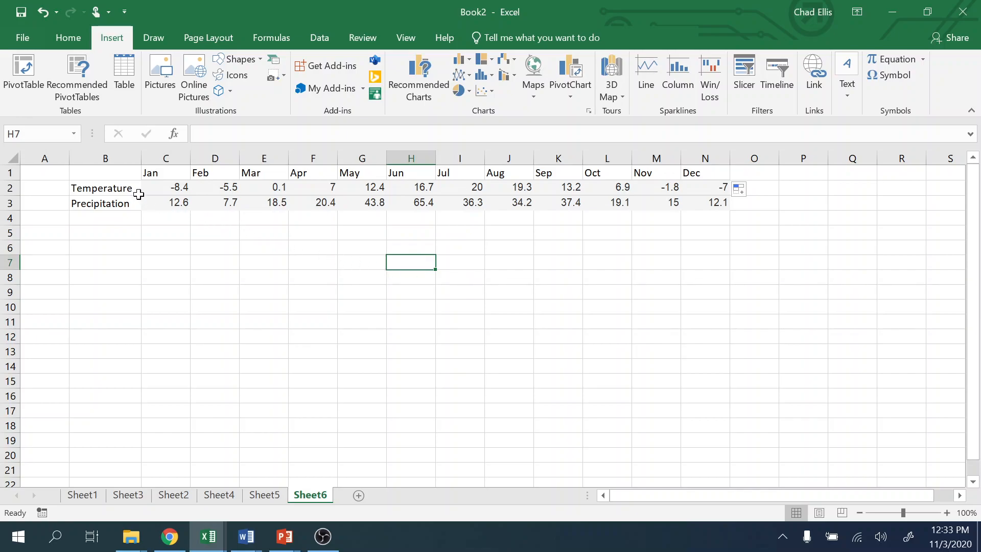
Insert a basic 2-D line chart from B1:N3 and position it beneath the data, over about columns E to K
{"action": "left_click_drag", "start_coordinate": [114, 172], "coordinate": [693, 203]}
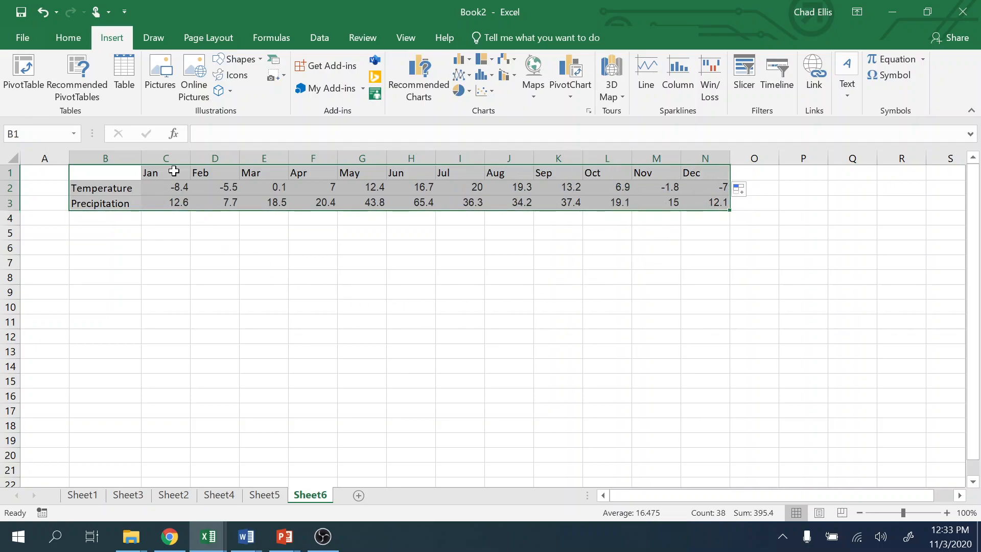
{"action": "left_click", "coordinate": [72, 41]}
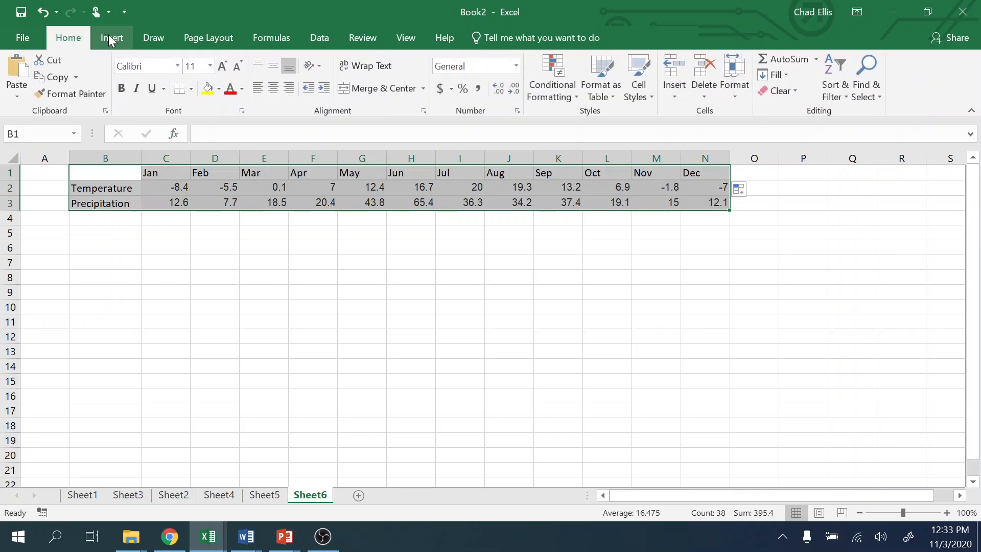
{"action": "left_click", "coordinate": [108, 34]}
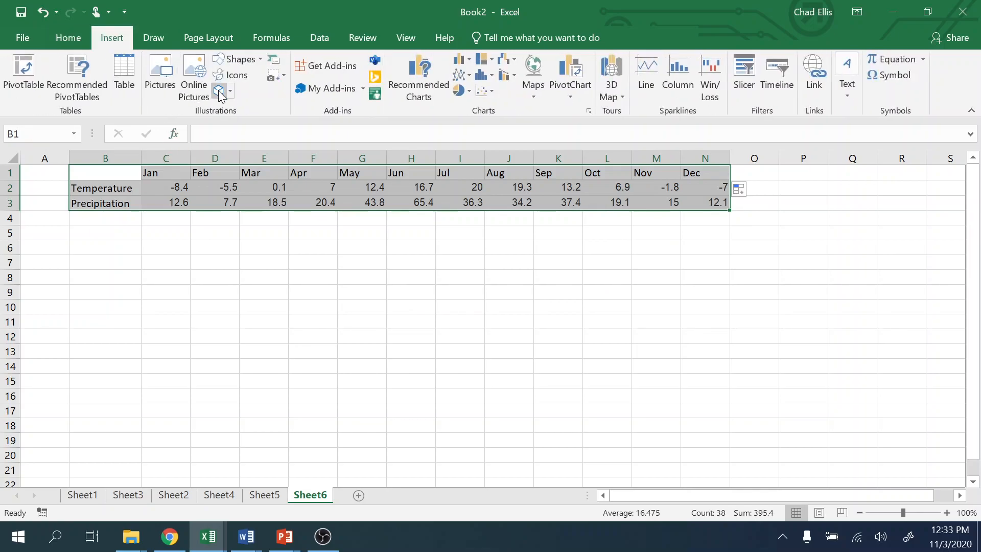
{"action": "left_click", "coordinate": [468, 79]}
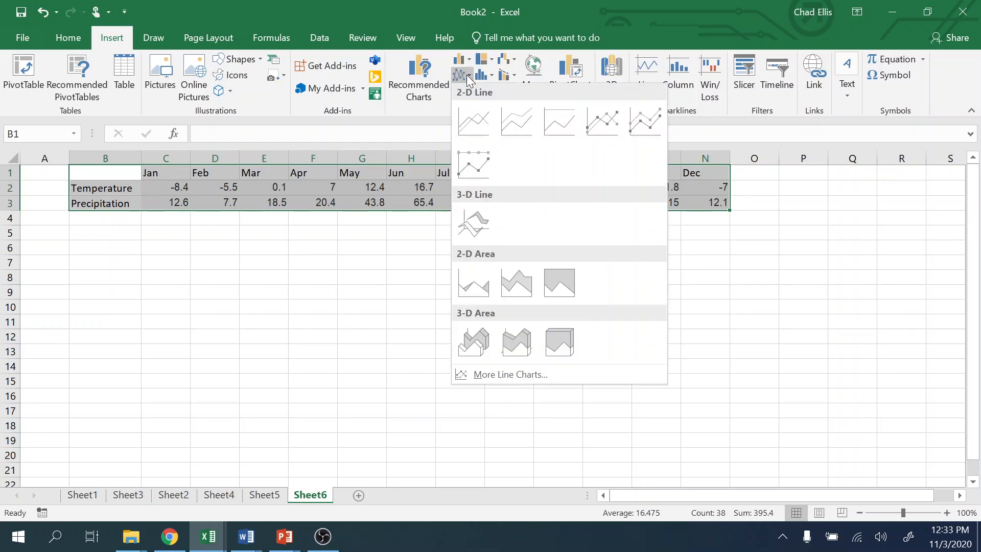
{"action": "left_click", "coordinate": [473, 119]}
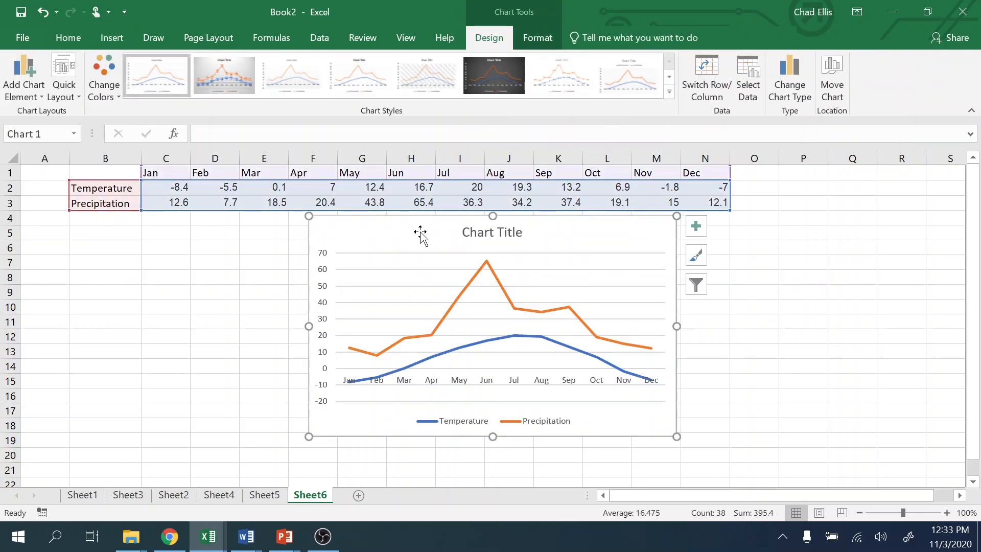
{"action": "left_click_drag", "start_coordinate": [407, 230], "coordinate": [359, 236]}
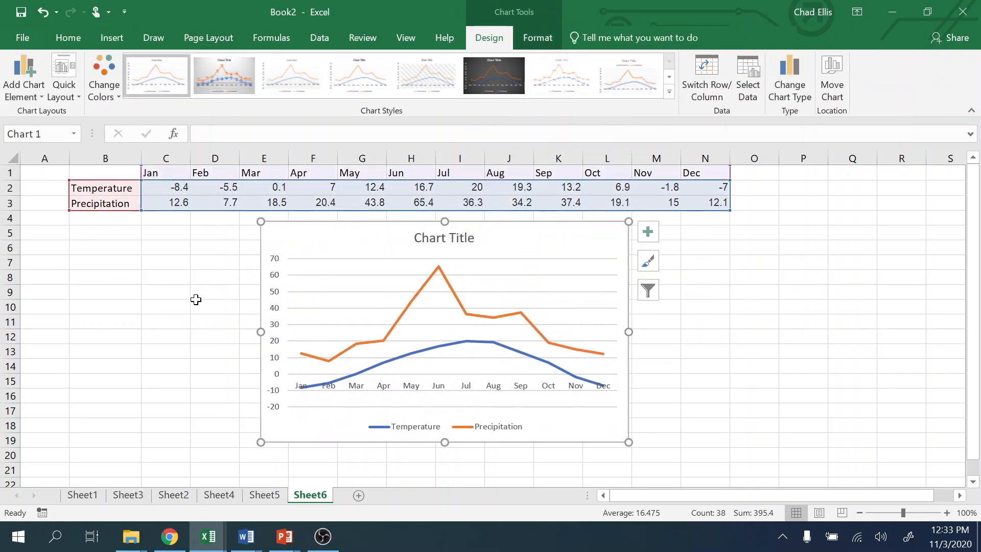
{"action": "left_click", "coordinate": [196, 301]}
{"action": "left_click", "coordinate": [207, 292]}
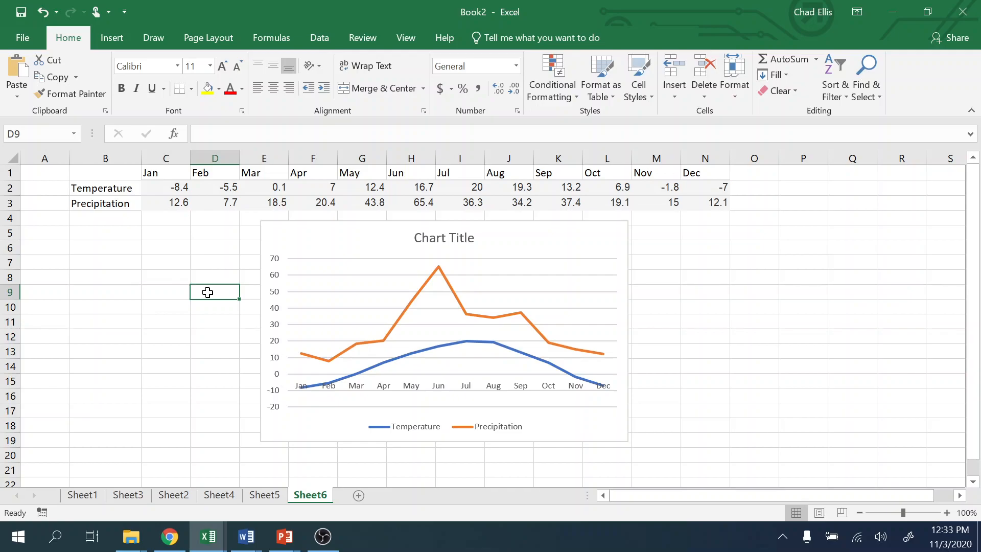
{"action": "left_click", "coordinate": [210, 322]}
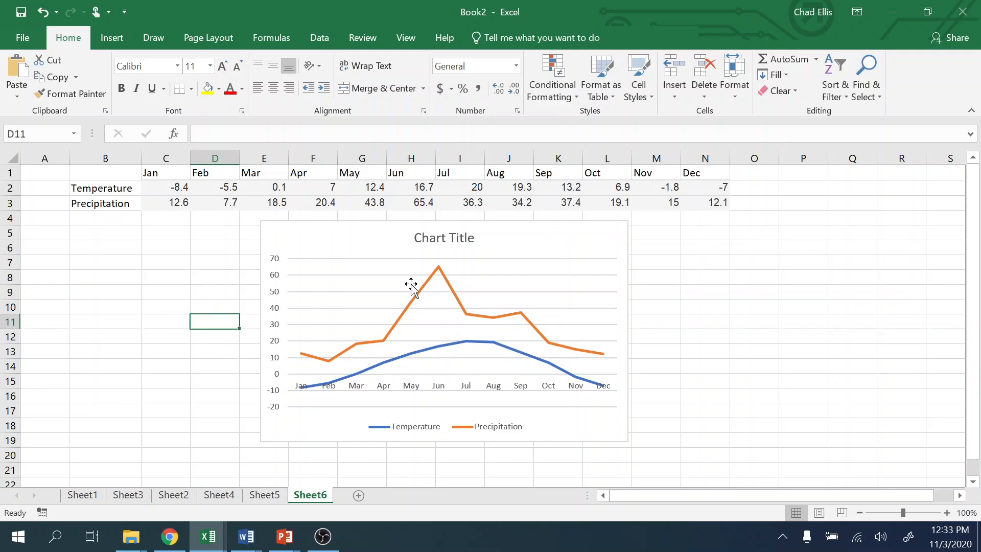
Change the Precipitation series to Clustered Column and plot it on the secondary axis, keeping Temperature as a line
{"action": "mouse_move", "coordinate": [415, 305]}
{"action": "mouse_move", "coordinate": [428, 356]}
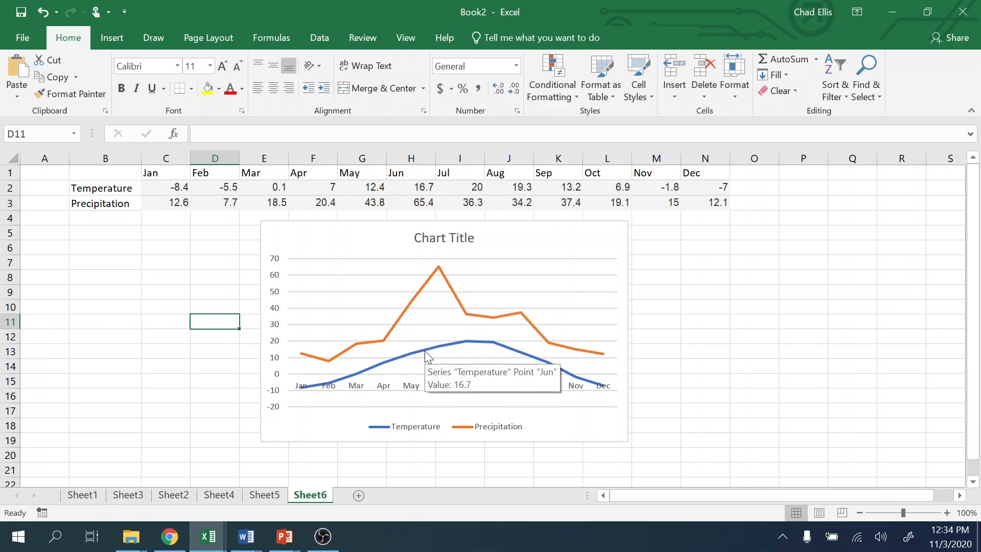
{"action": "right_click", "coordinate": [415, 294]}
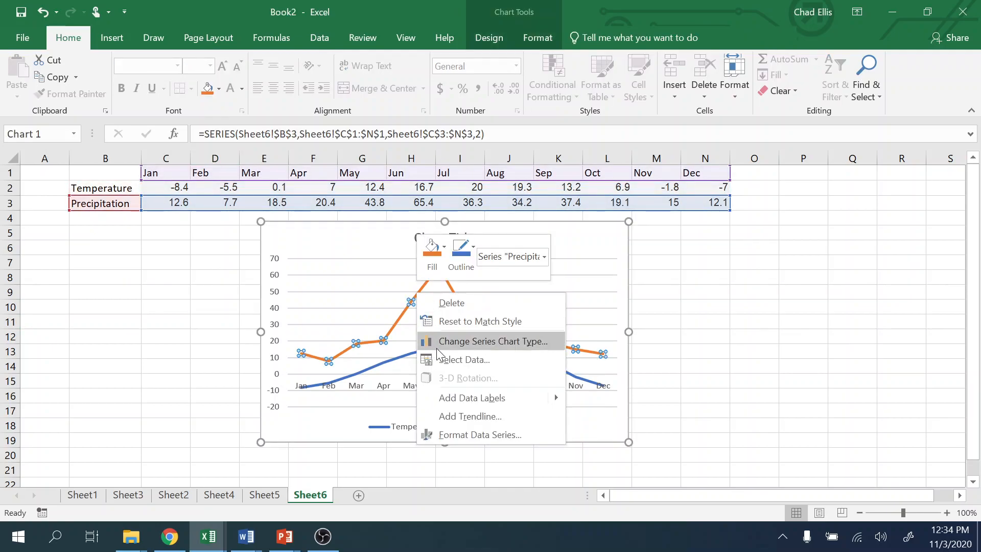
{"action": "left_click", "coordinate": [458, 345]}
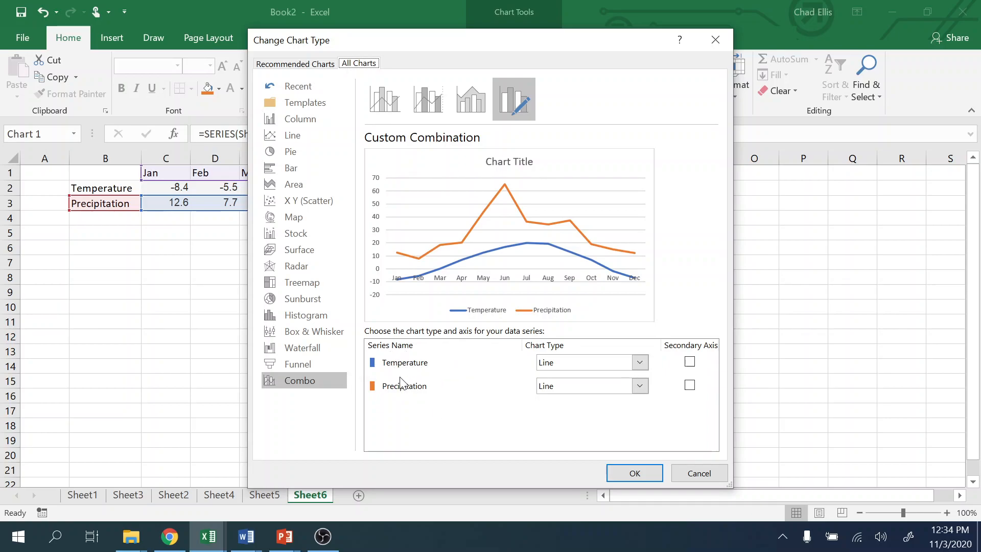
{"action": "left_click", "coordinate": [640, 386]}
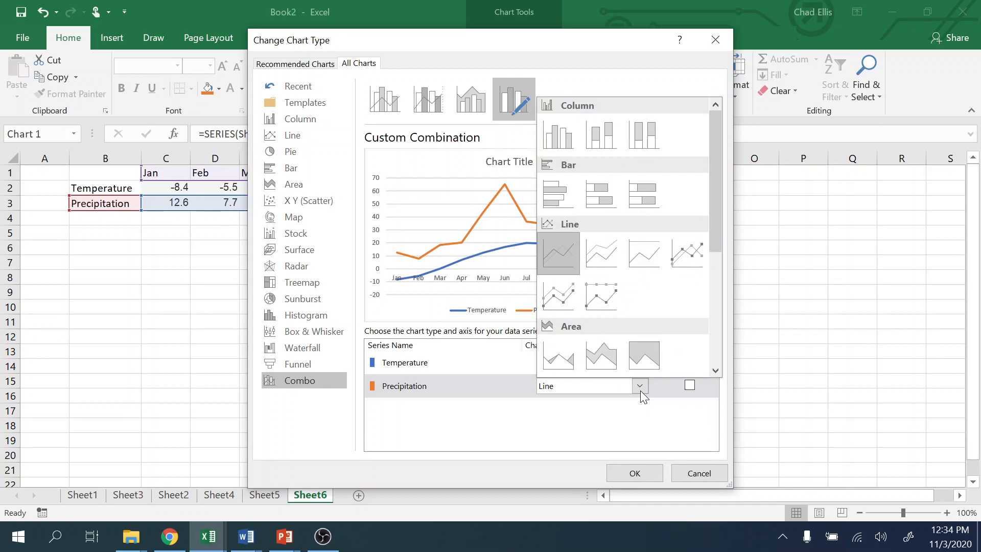
{"action": "left_click", "coordinate": [556, 137]}
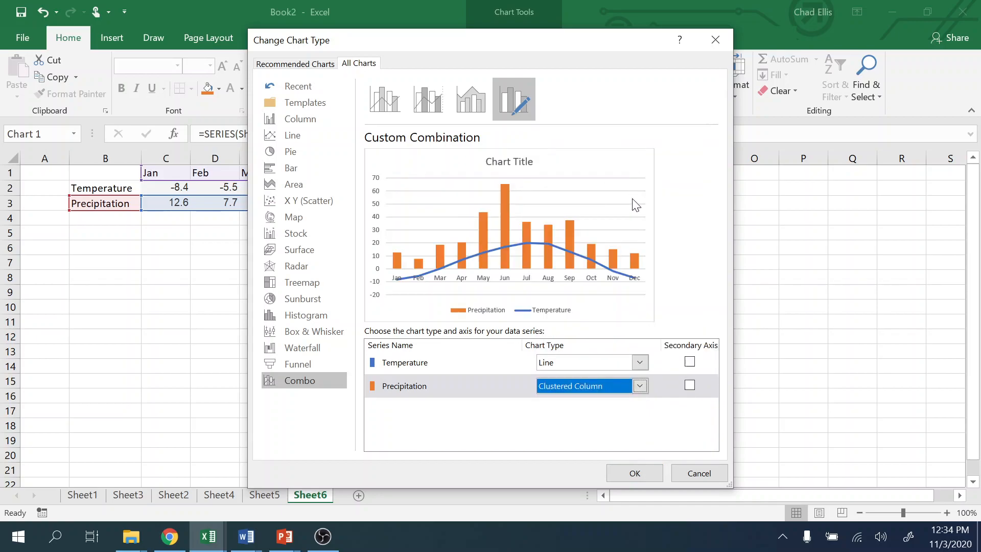
{"action": "left_click", "coordinate": [691, 387]}
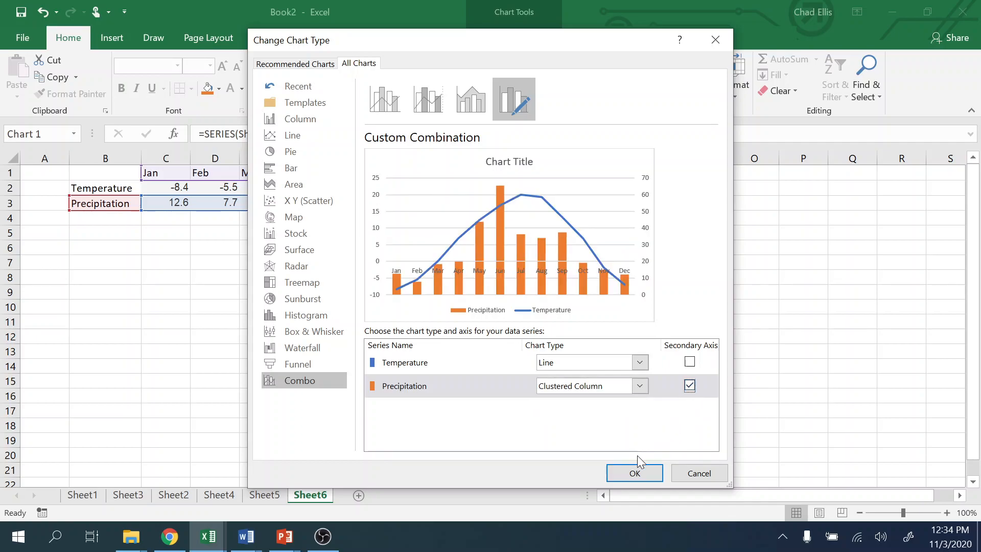
{"action": "left_click", "coordinate": [635, 474]}
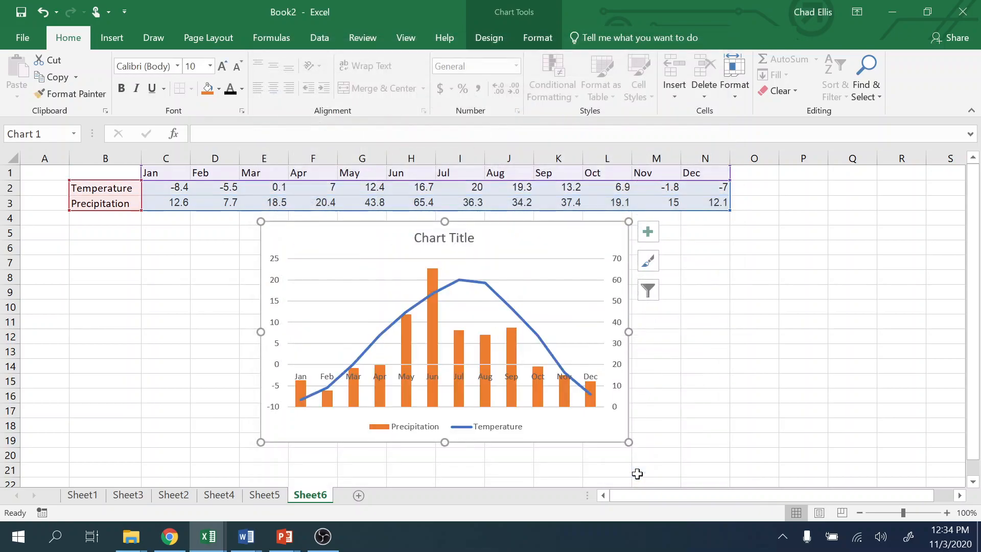
{"action": "left_click", "coordinate": [743, 353]}
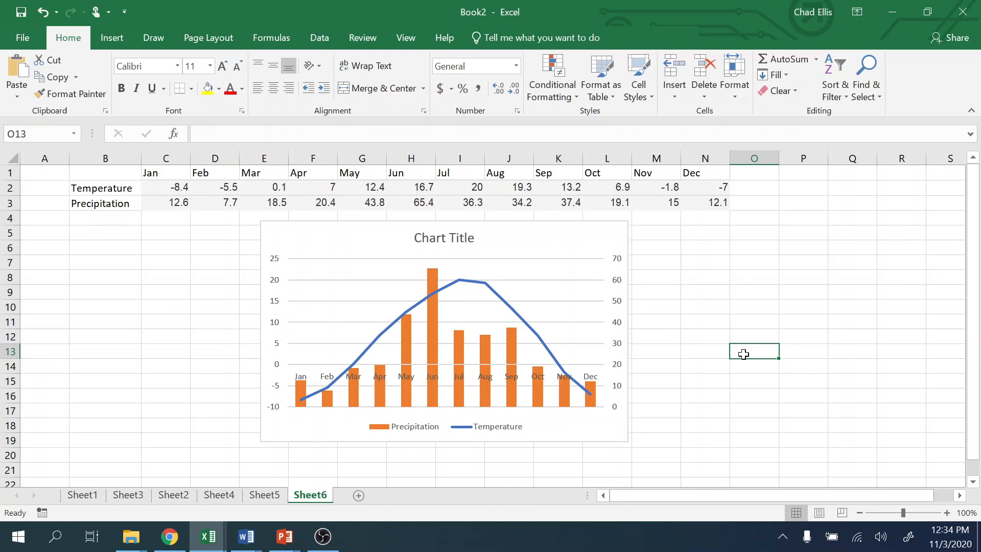
Add axis titles to the climograph chart
{"action": "left_click", "coordinate": [594, 242]}
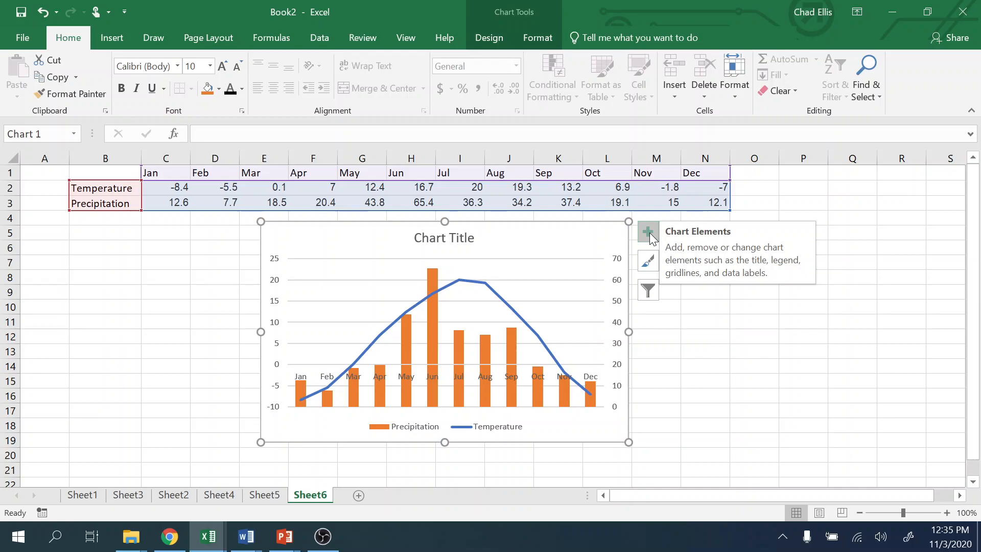
{"action": "left_click", "coordinate": [648, 232]}
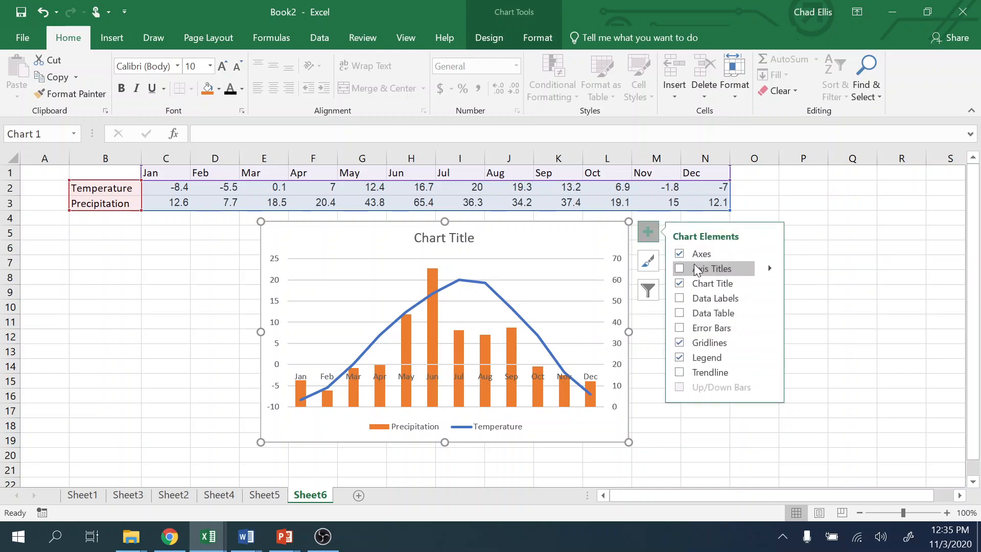
{"action": "left_click", "coordinate": [679, 268]}
{"action": "left_click", "coordinate": [679, 269]}
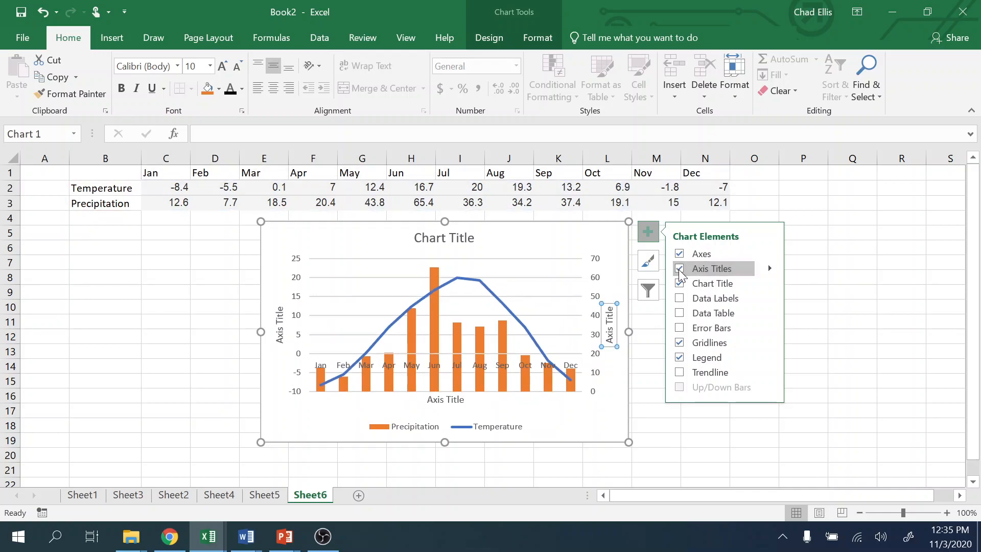
{"action": "left_click", "coordinate": [647, 337]}
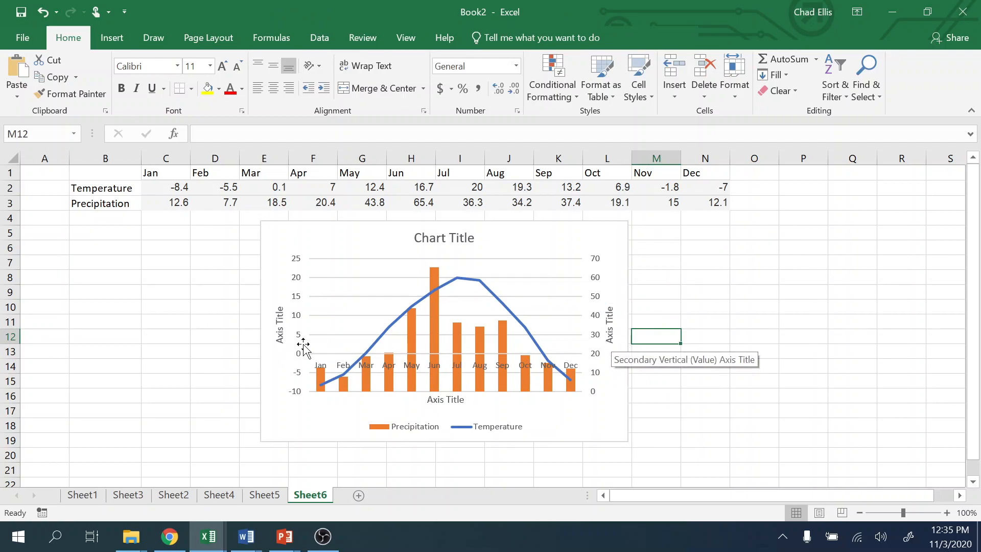
Title the primary vertical axis "Temperature (deg C)"
{"action": "left_click", "coordinate": [279, 335]}
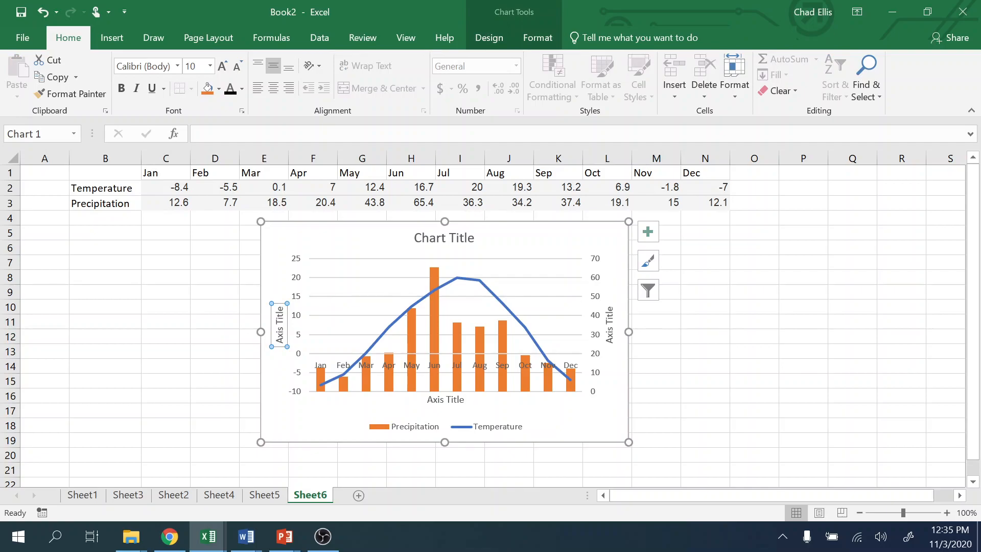
{"action": "type", "text": "Temper"}
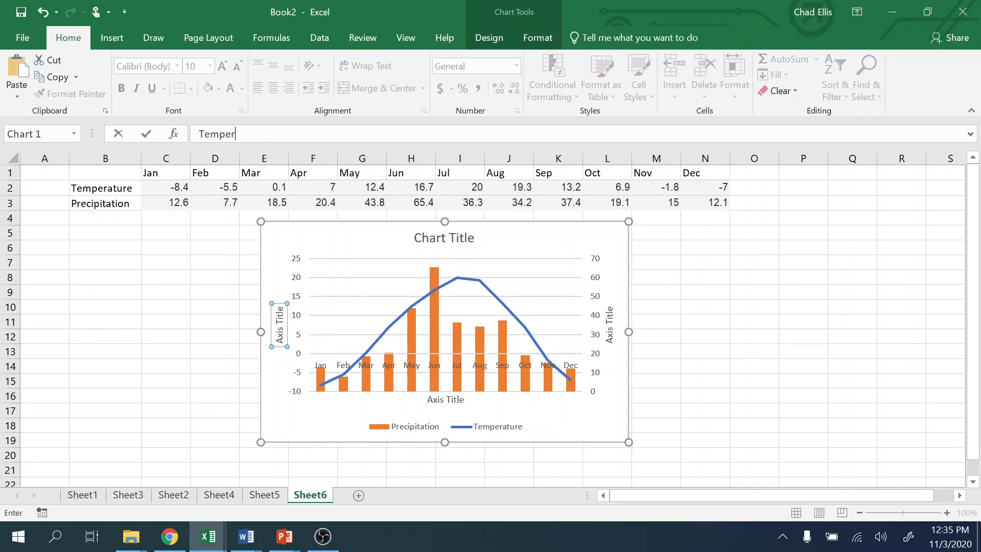
{"action": "type", "text": "ature (deg C)"}
{"action": "key", "text": "Return"}
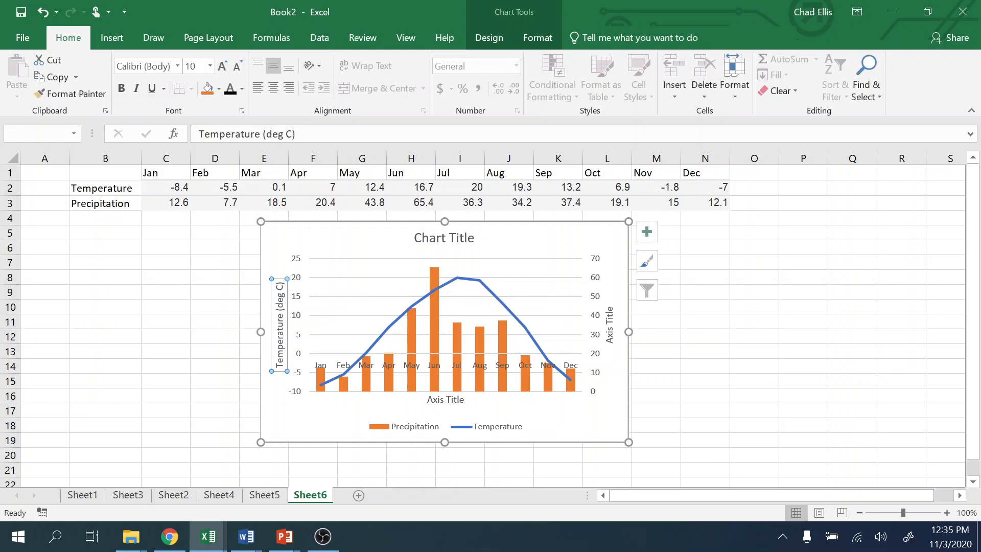
Title the secondary vertical axis "Precipitation (mm)" and delete the horizontal axis title
{"action": "left_click", "coordinate": [609, 327]}
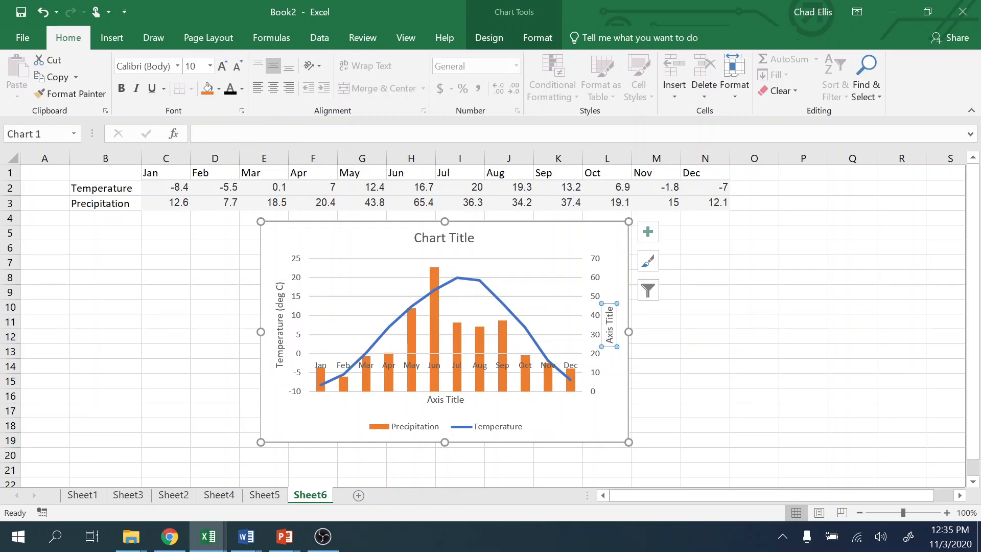
{"action": "type", "text": "Precipitation "}
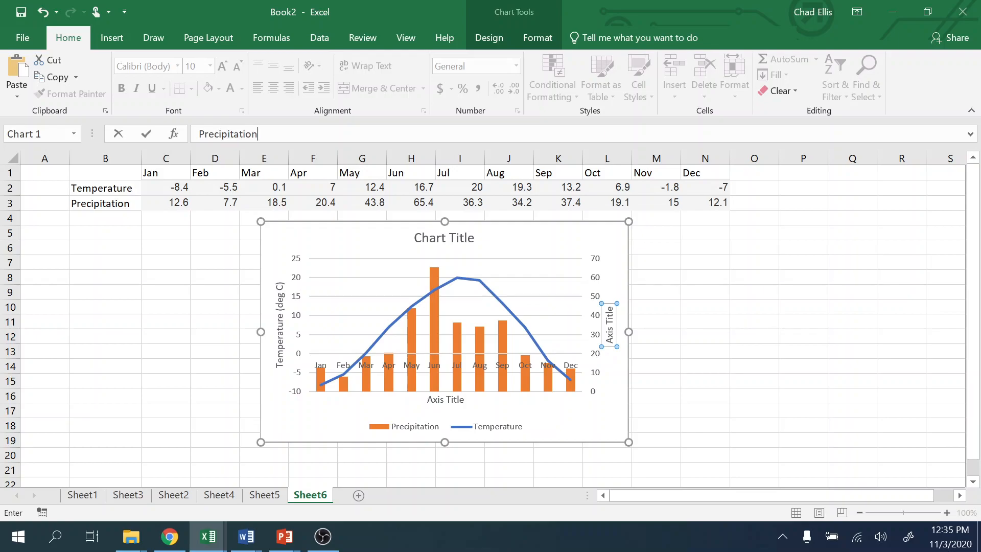
{"action": "type", "text": "(mm)"}
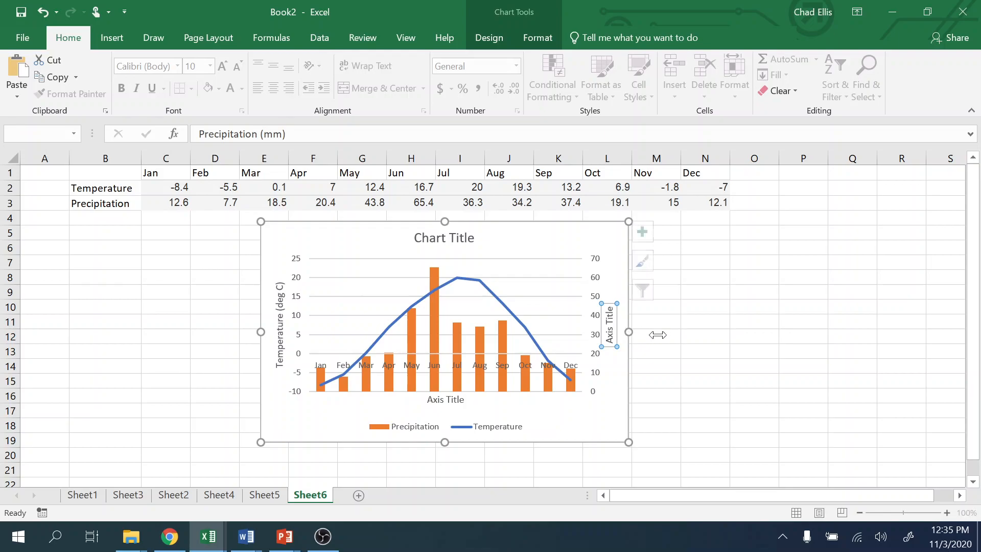
{"action": "key", "text": "Return"}
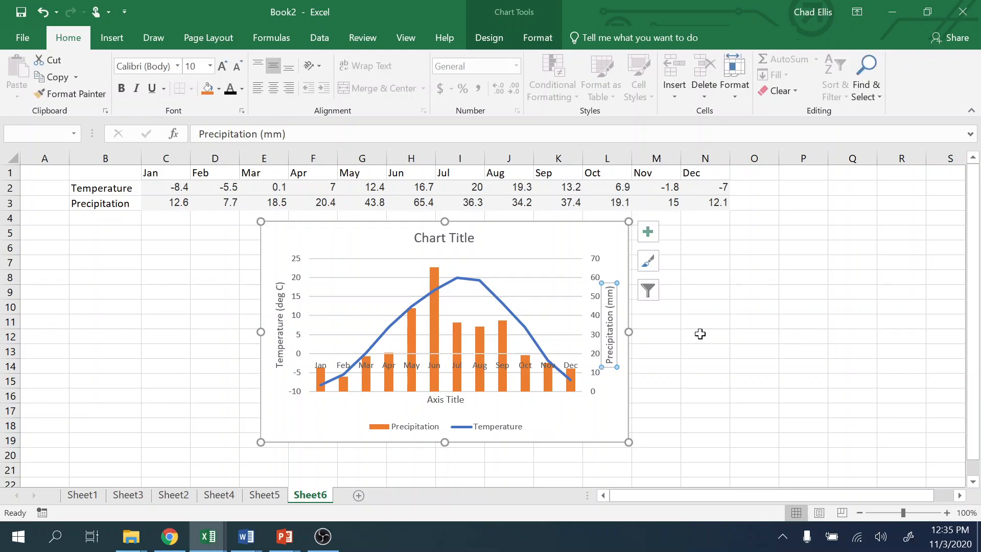
{"action": "left_click", "coordinate": [440, 404]}
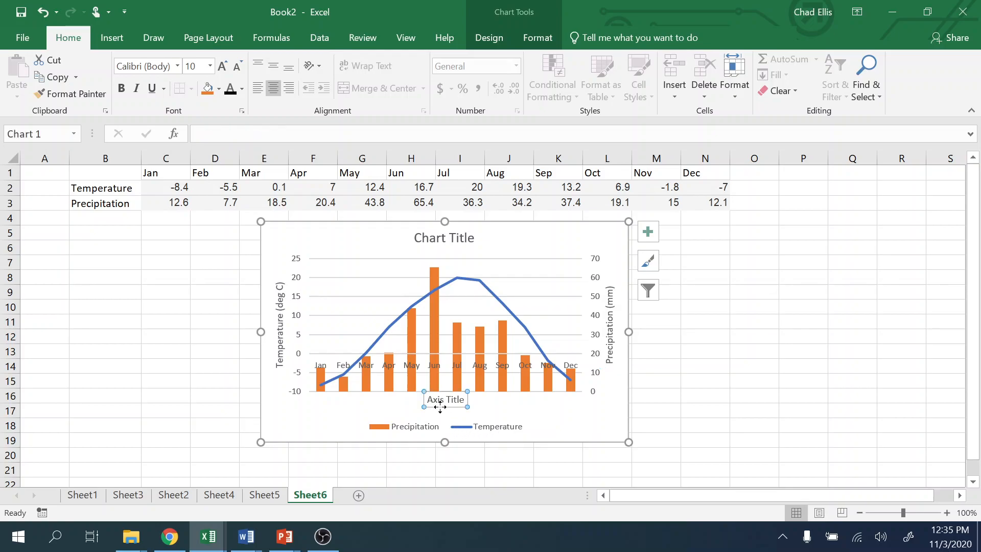
{"action": "key", "text": "Delete"}
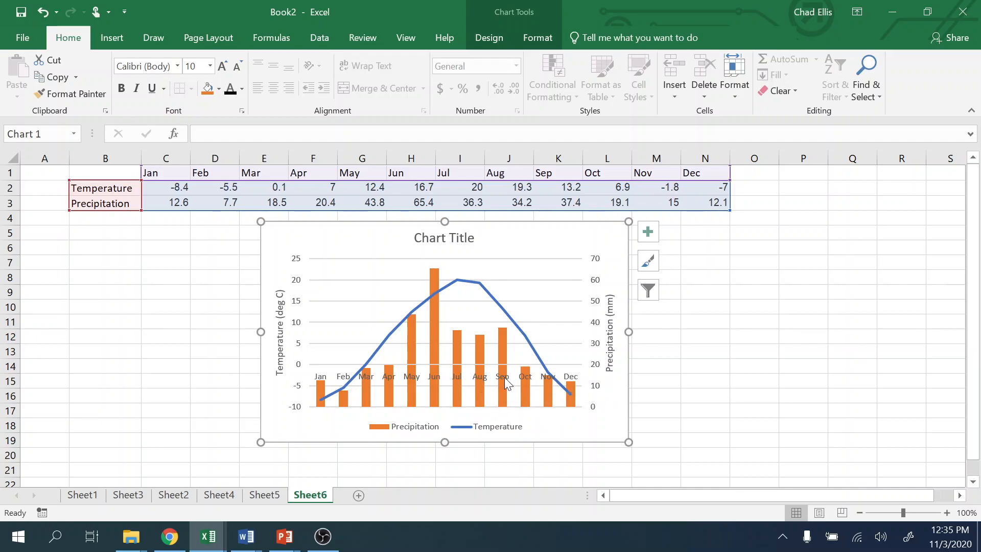
Set the horizontal month axis's label position to Low, and close the axis formatting
{"action": "right_click", "coordinate": [479, 379]}
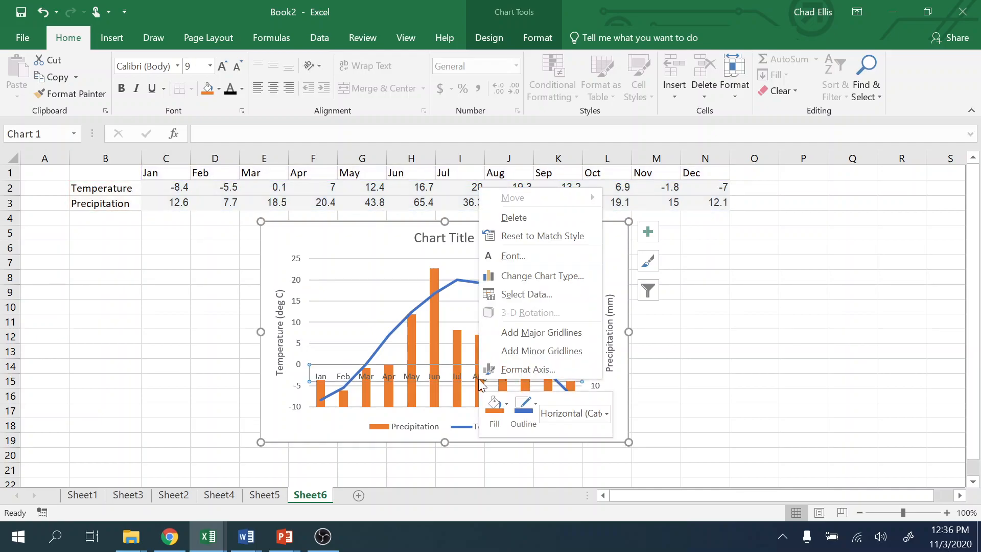
{"action": "left_click", "coordinate": [521, 369]}
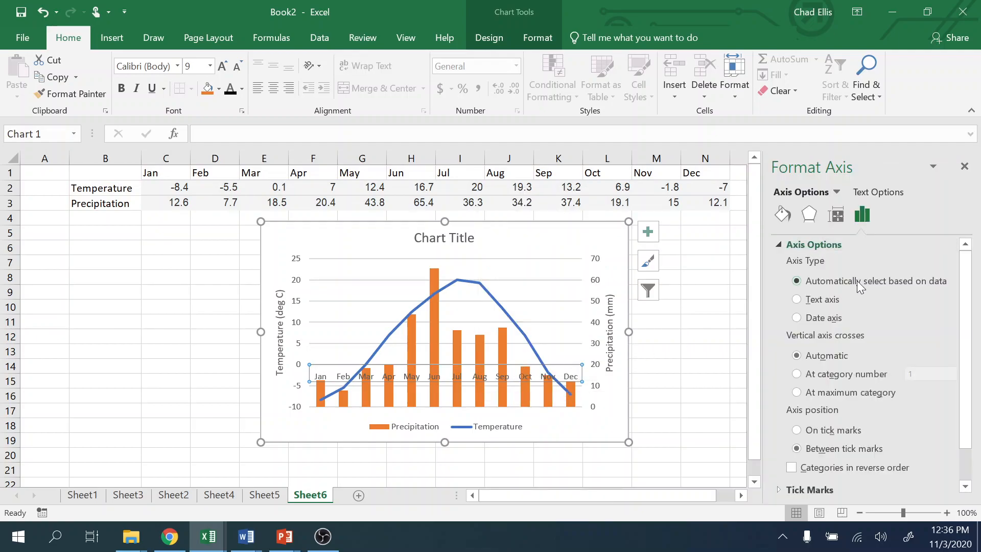
{"action": "scroll", "coordinate": [856, 281], "scroll_direction": "down", "scroll_amount": 2}
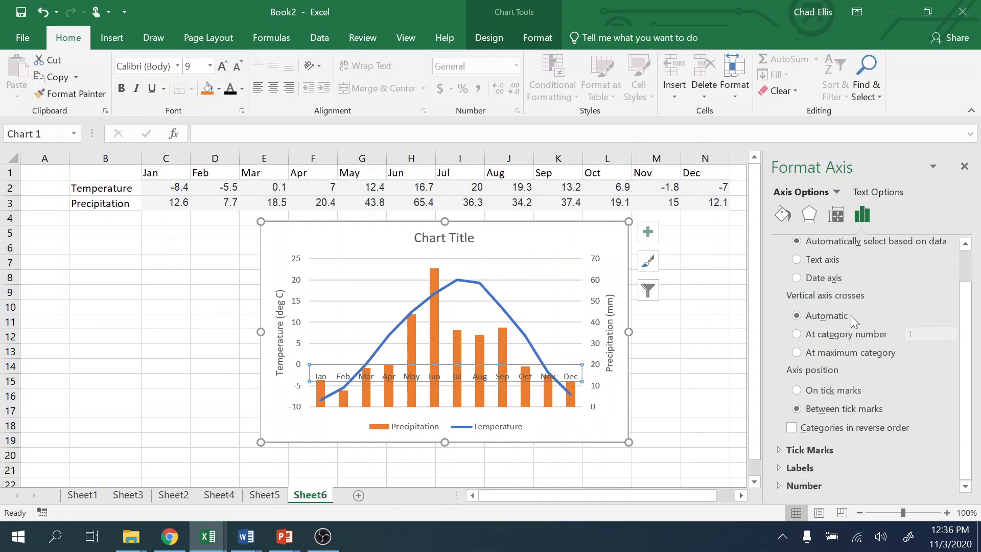
{"action": "left_click", "coordinate": [778, 466]}
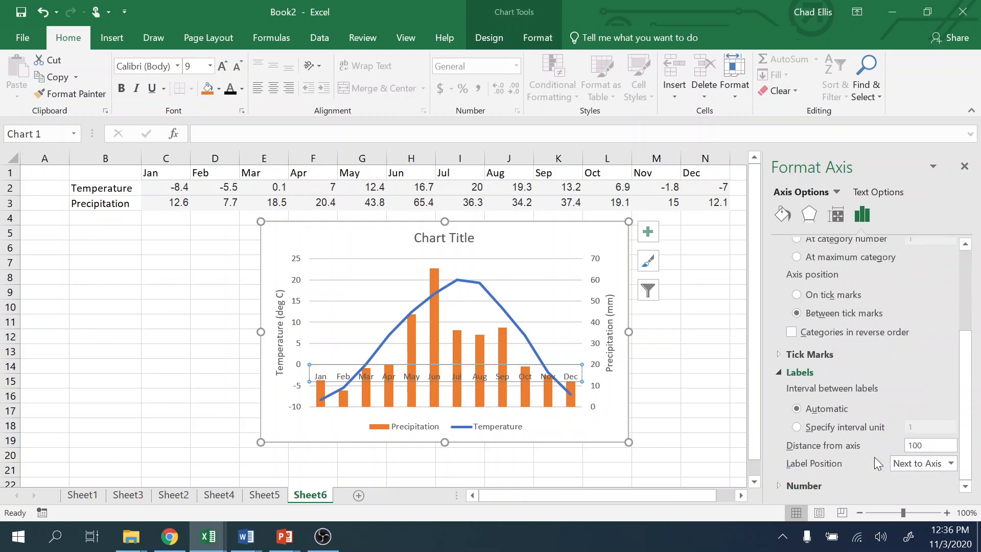
{"action": "left_click", "coordinate": [951, 464]}
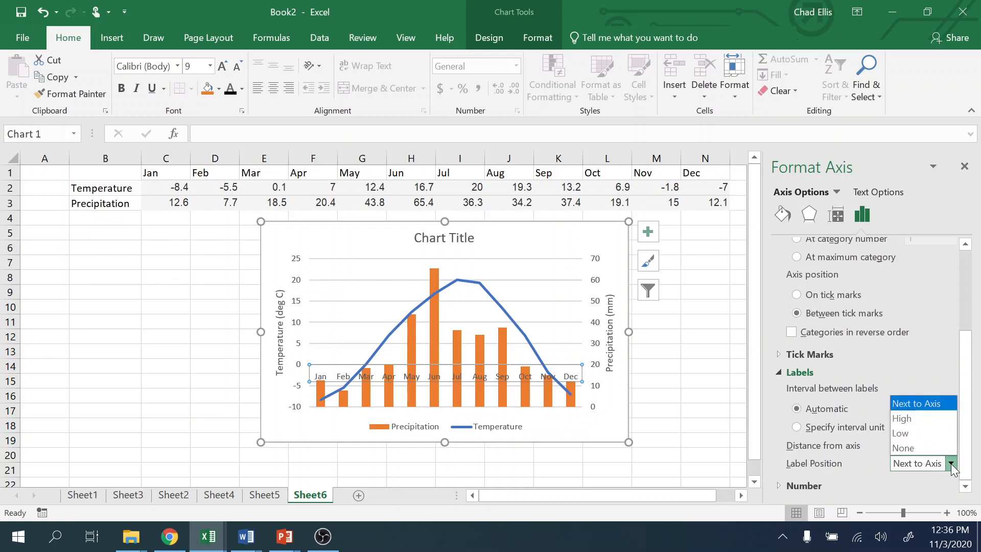
{"action": "left_click", "coordinate": [913, 435]}
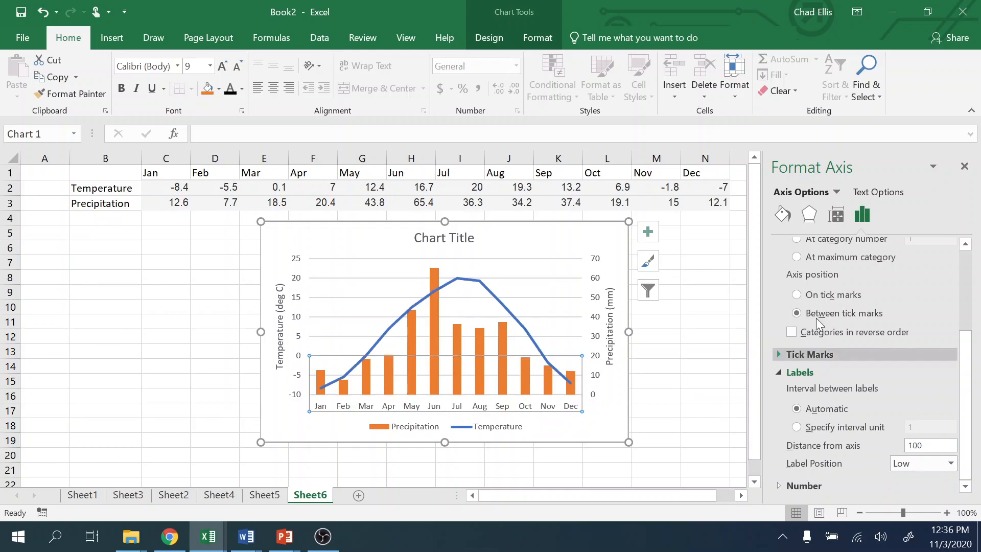
{"action": "left_click", "coordinate": [964, 166]}
{"action": "left_click", "coordinate": [756, 351]}
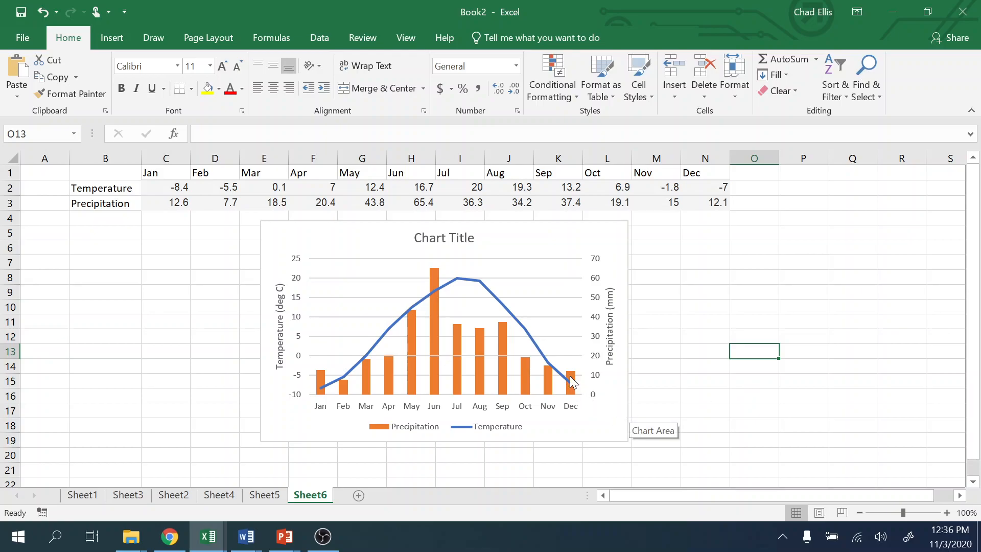
Replace the chart title with "Climograph for Medicine Hat Alberta for 1981-2000"
{"action": "left_click", "coordinate": [440, 244]}
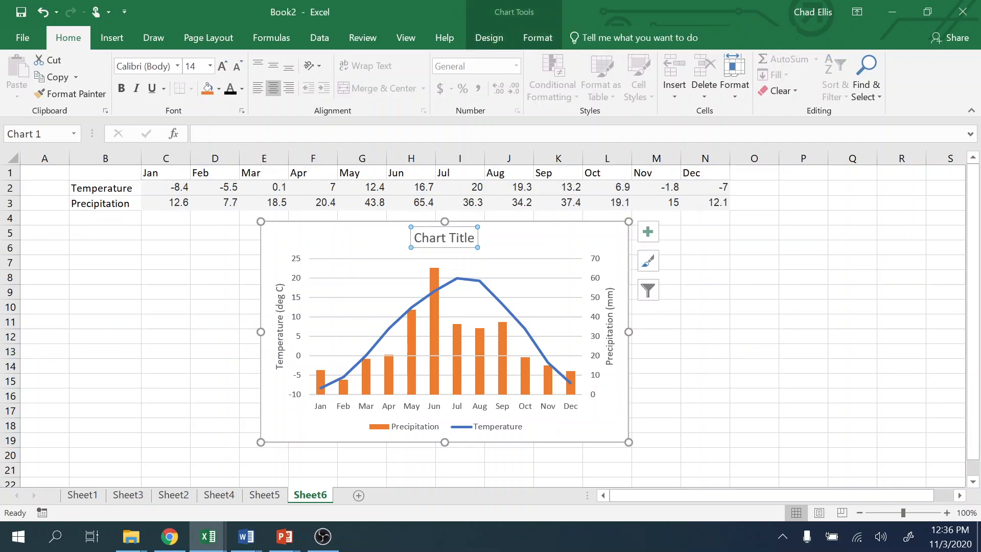
{"action": "triple_click", "coordinate": [465, 237]}
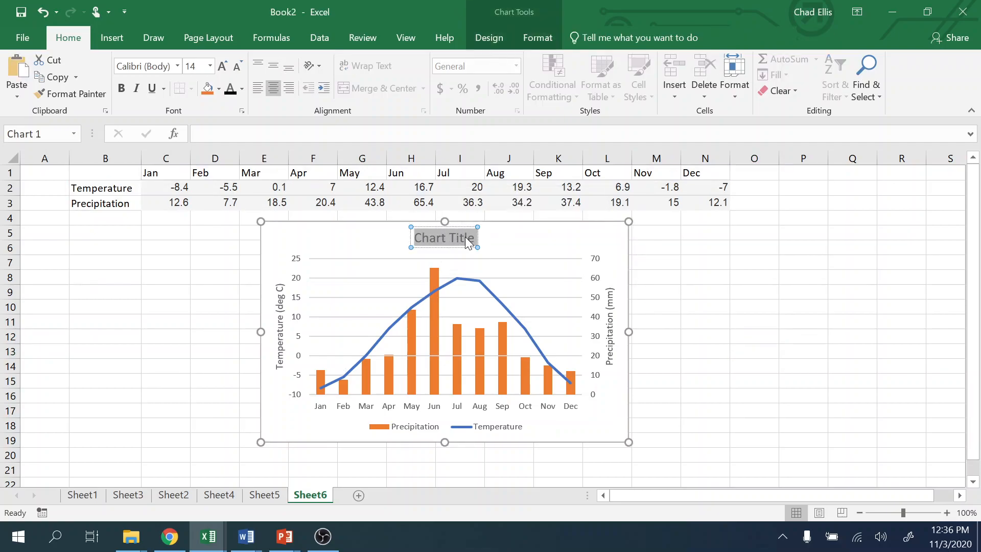
{"action": "type", "text": "Climograp"}
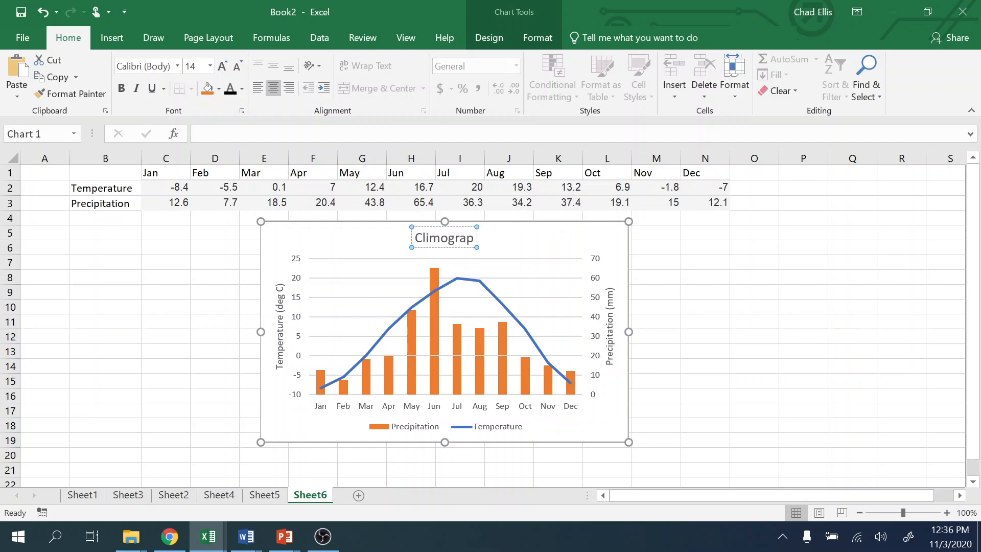
{"action": "type", "text": "h for Medicine"}
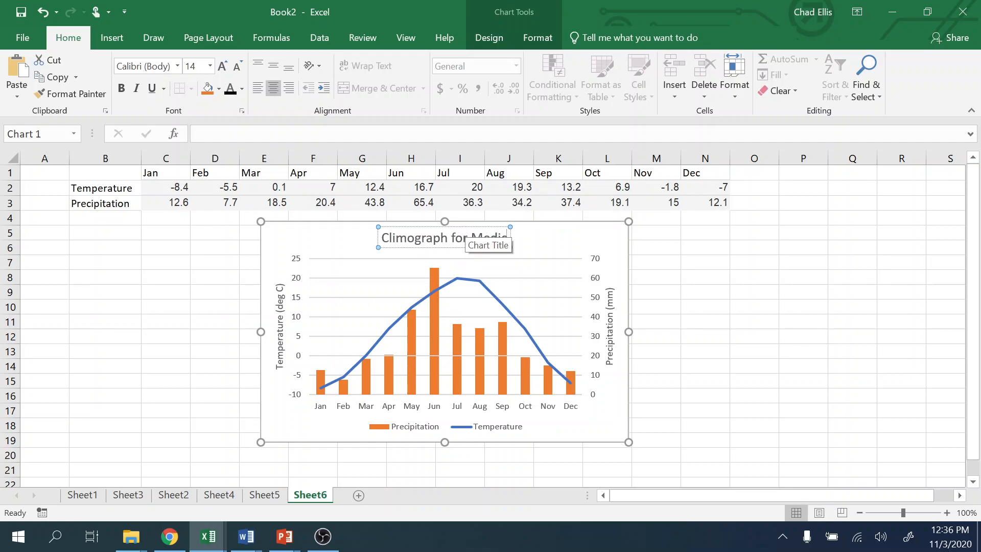
{"action": "type", "text": " Hat"}
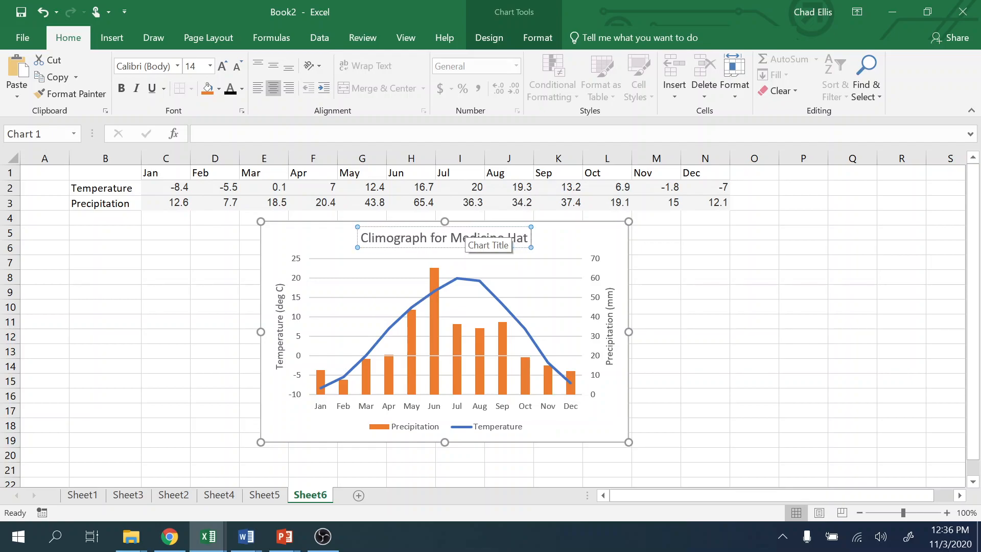
{"action": "type", "text": " Alberta for"}
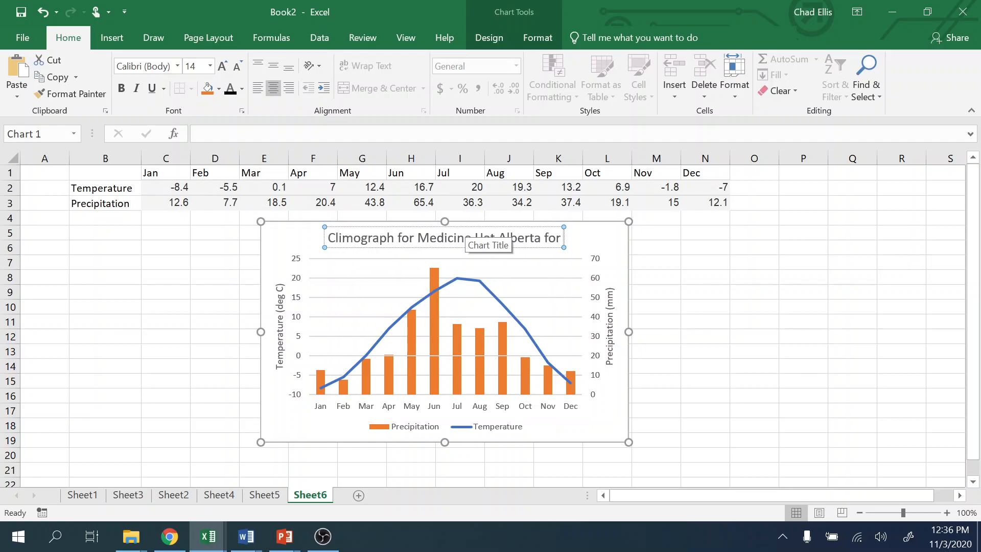
{"action": "type", "text": " the"}
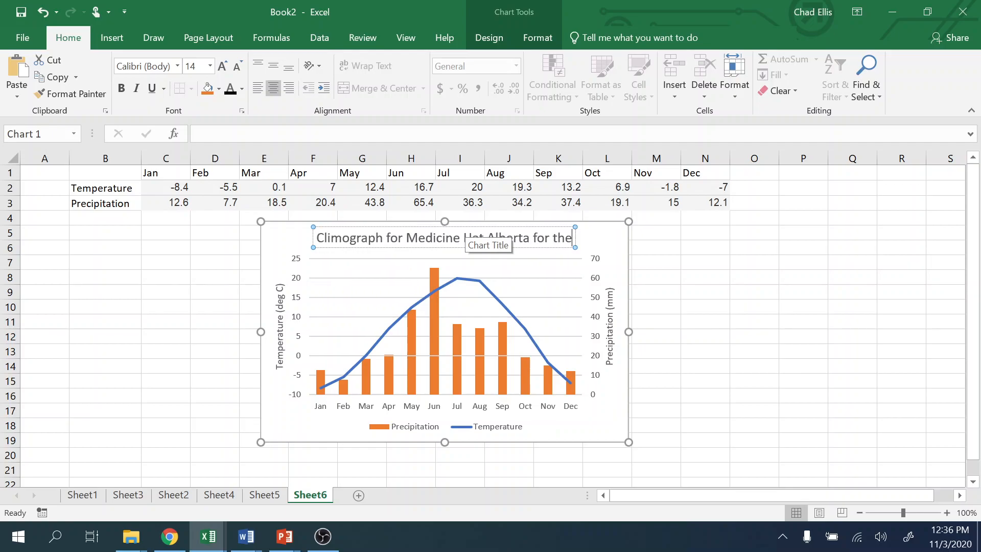
{"action": "key", "text": "BackSpace"}
{"action": "key", "text": "BackSpace"}
{"action": "key", "text": "BackSpace"}
{"action": "key", "text": "BackSpace"}
{"action": "type", "text": "198"}
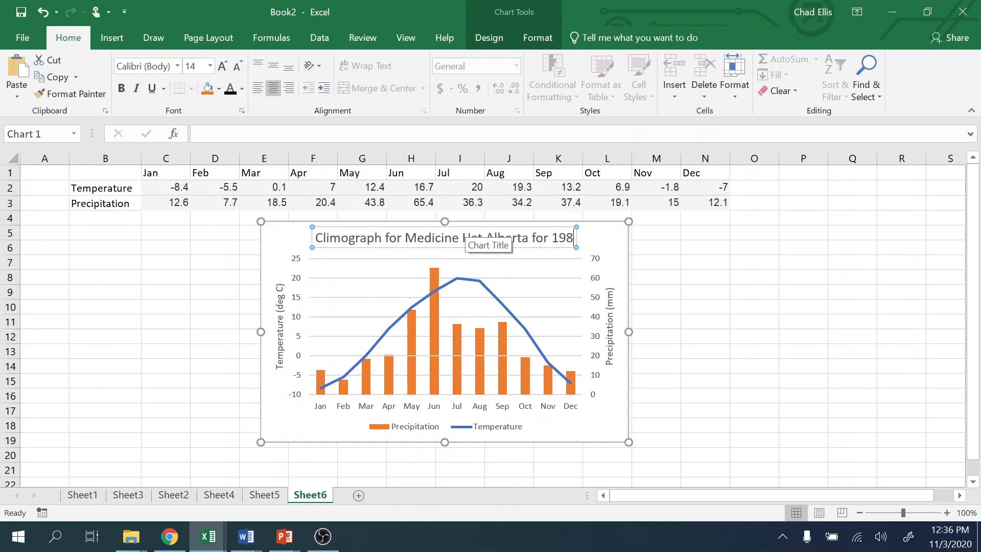
{"action": "type", "text": "1-2000"}
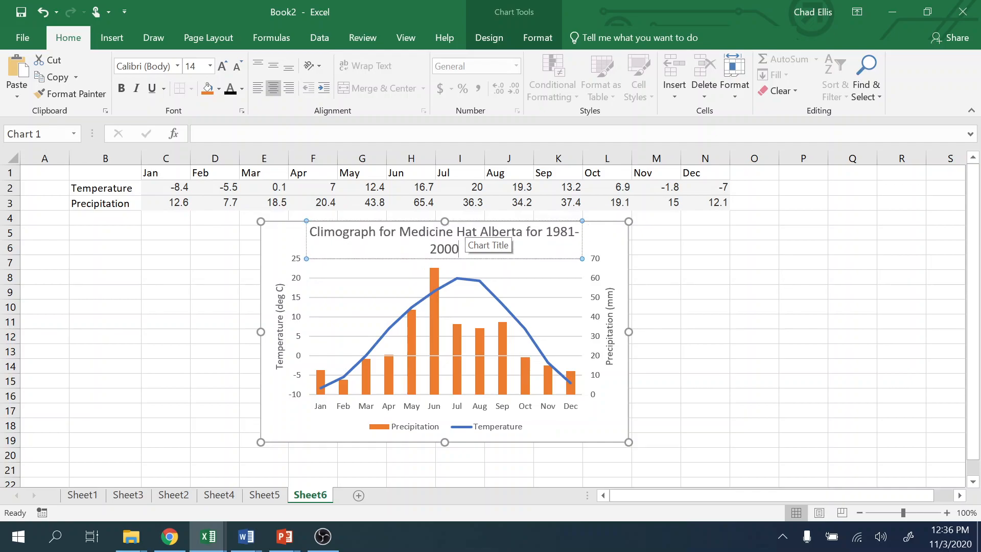
{"action": "left_click", "coordinate": [739, 292]}
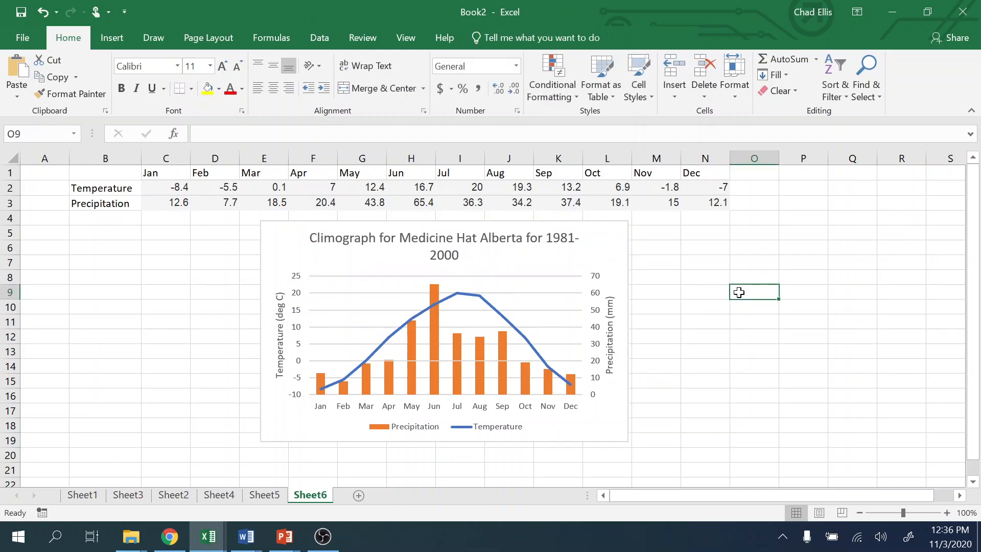